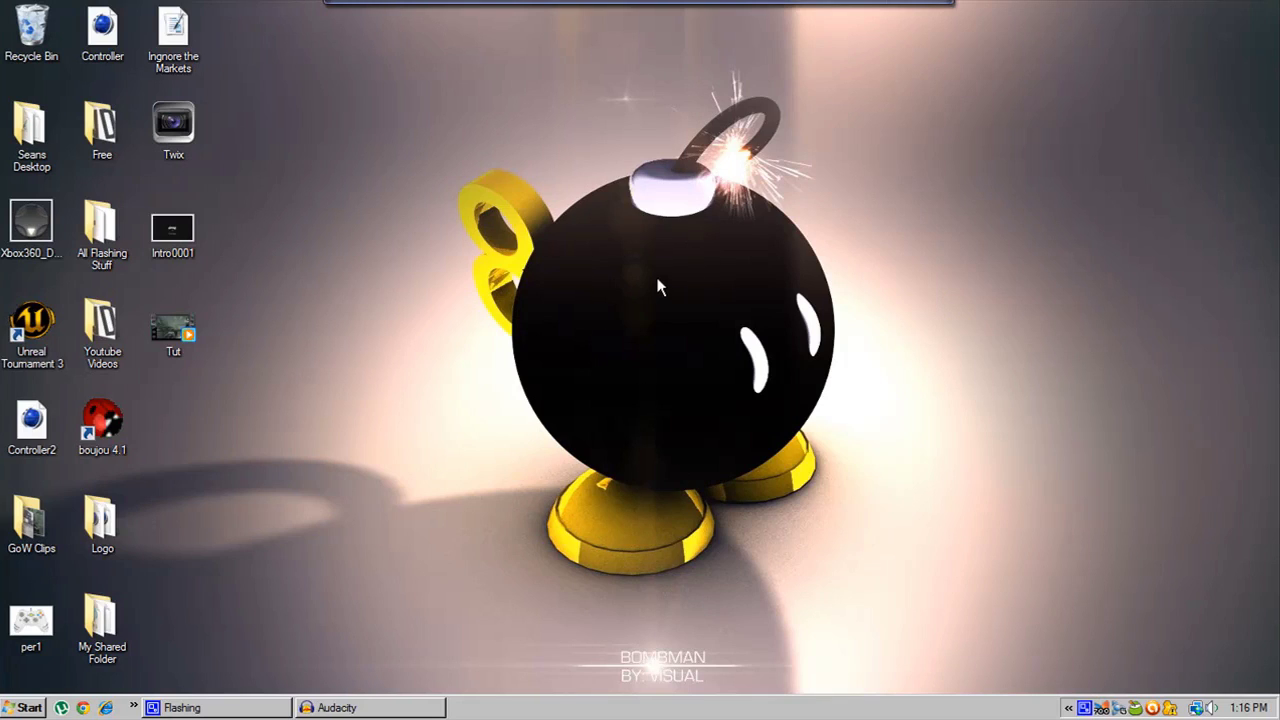
Launch Vegas Pro 10.0 from the dock.
drag(408, 108, 517, 37)
drag(362, 45, 1033, 698)
drag(357, 37, 1000, 712)
drag(347, 15, 966, 707)
drag(361, 38, 950, 704)
drag(384, 36, 941, 700)
mouse_move(392, 5)
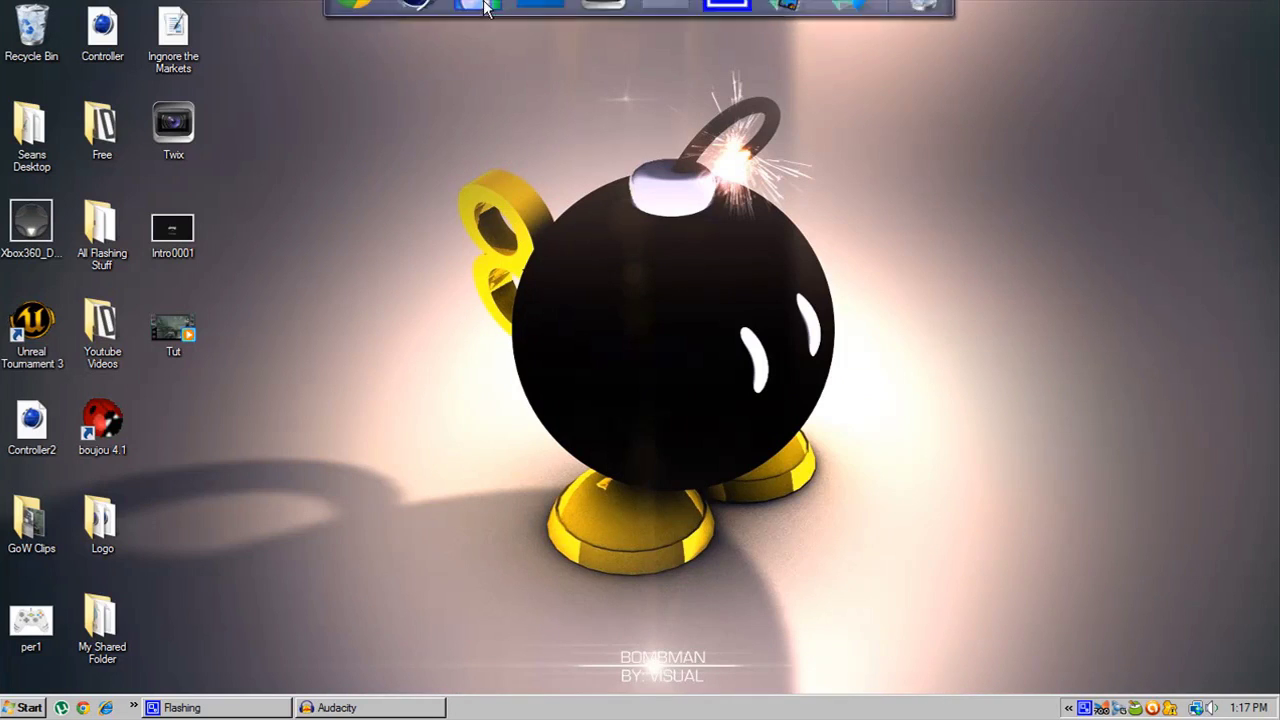
click(603, 8)
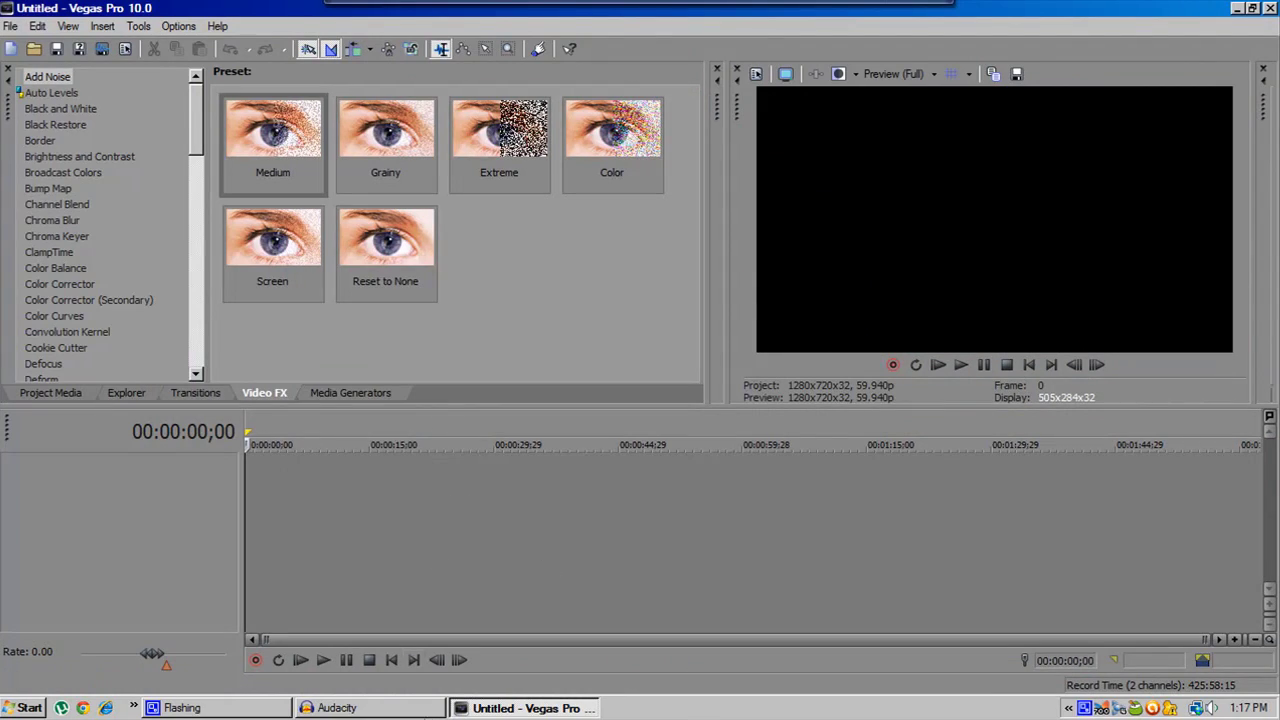
Drag the Tut video file from the desktop onto the timeline and accept the proxy notice.
key(super+d)
drag(187, 352, 221, 366)
click(170, 324)
drag(152, 336, 223, 502)
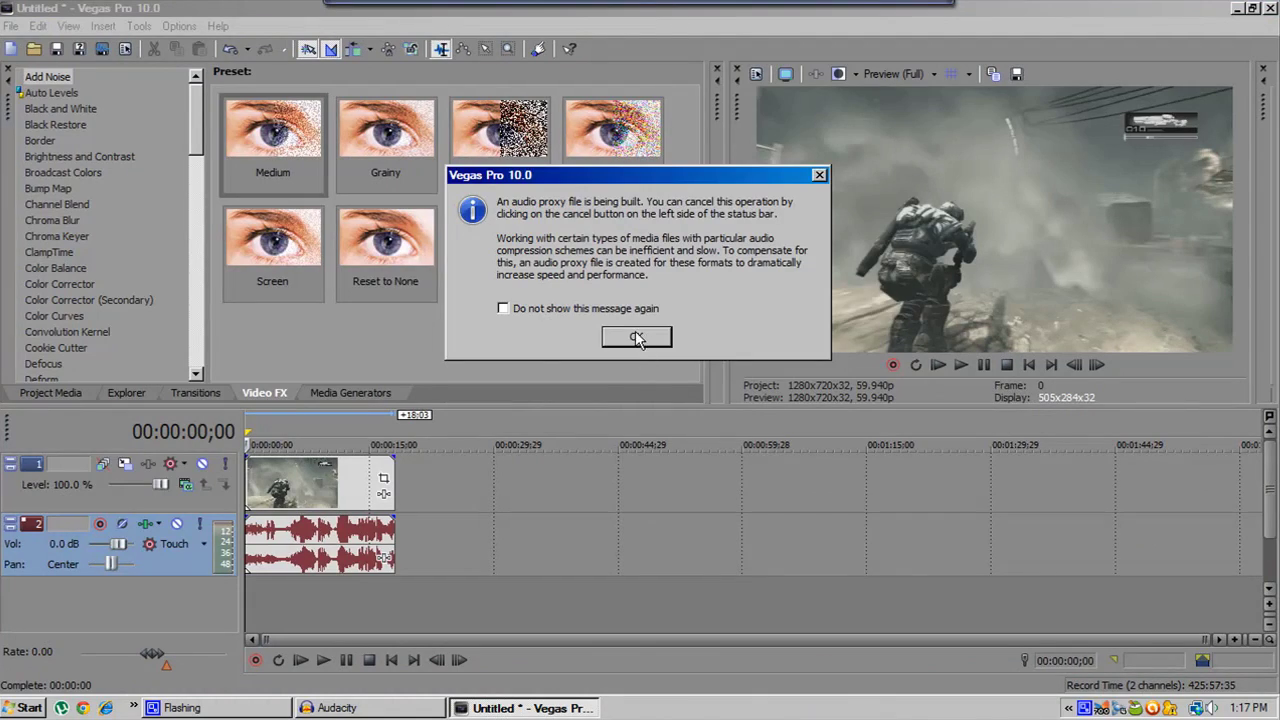
click(636, 338)
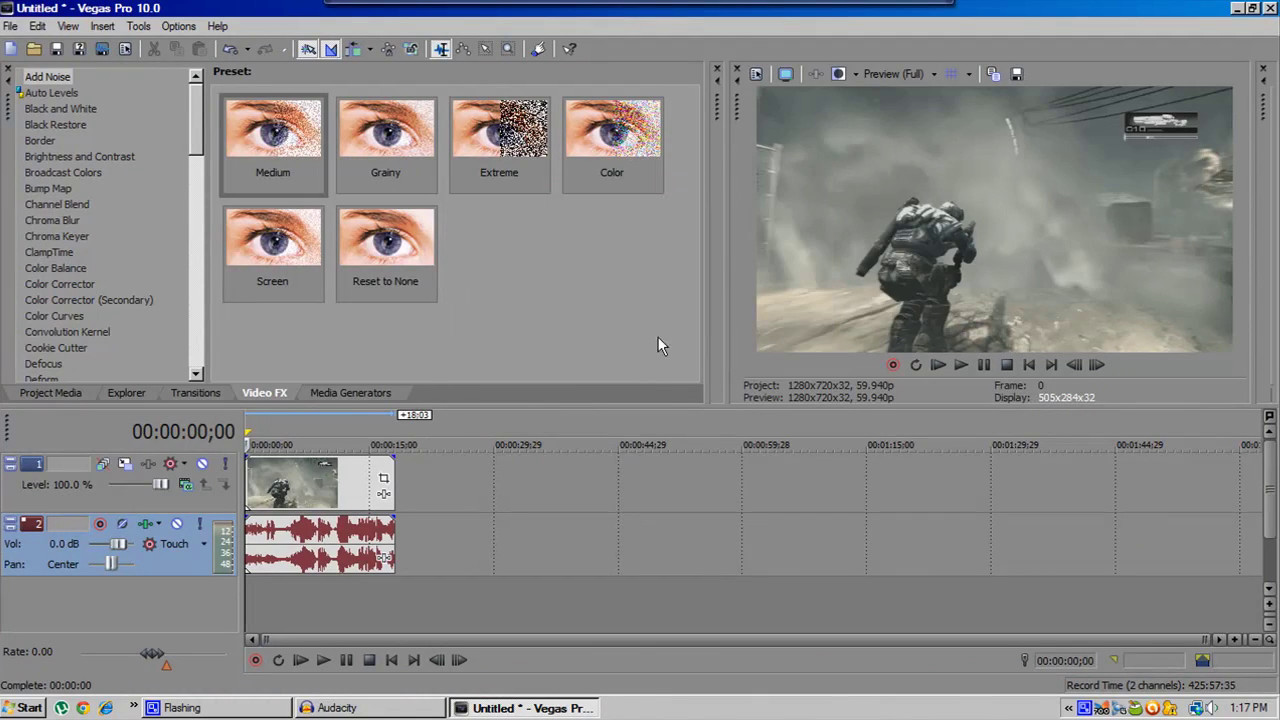
drag(293, 430, 314, 420)
Set the timeline cursor to 00:00:03;22 to preview that frame.
click(297, 425)
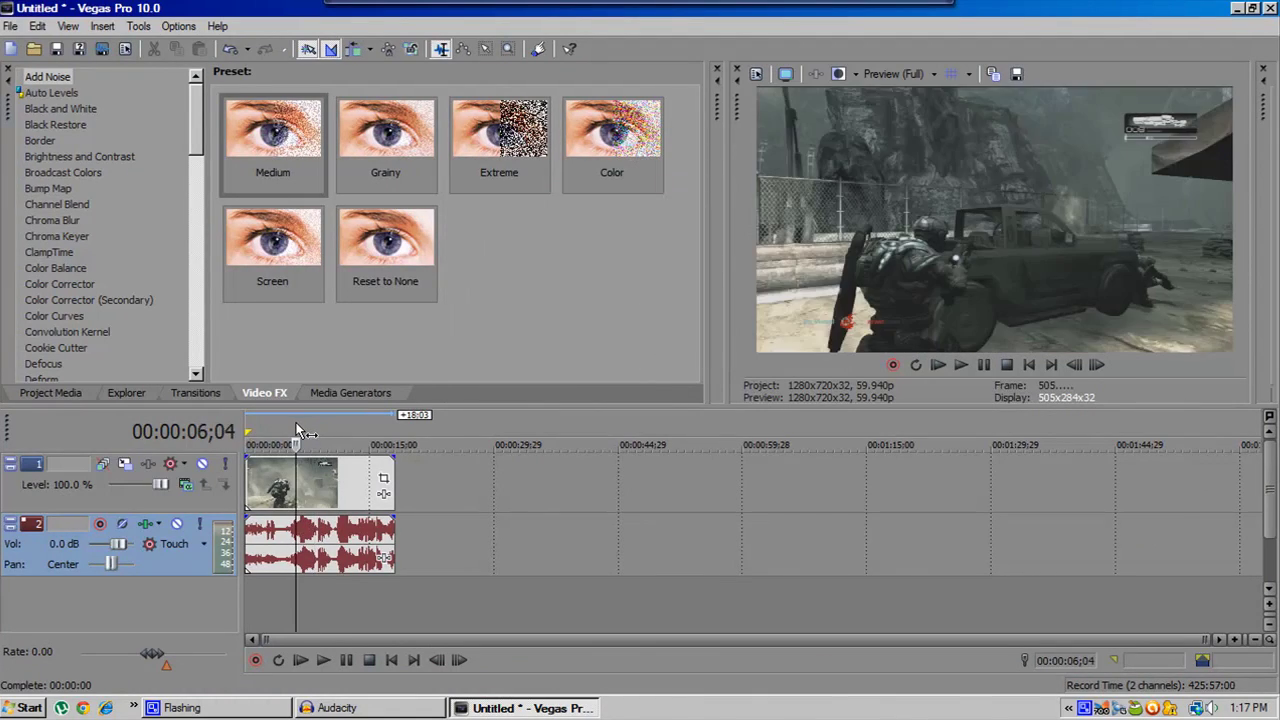
click(283, 425)
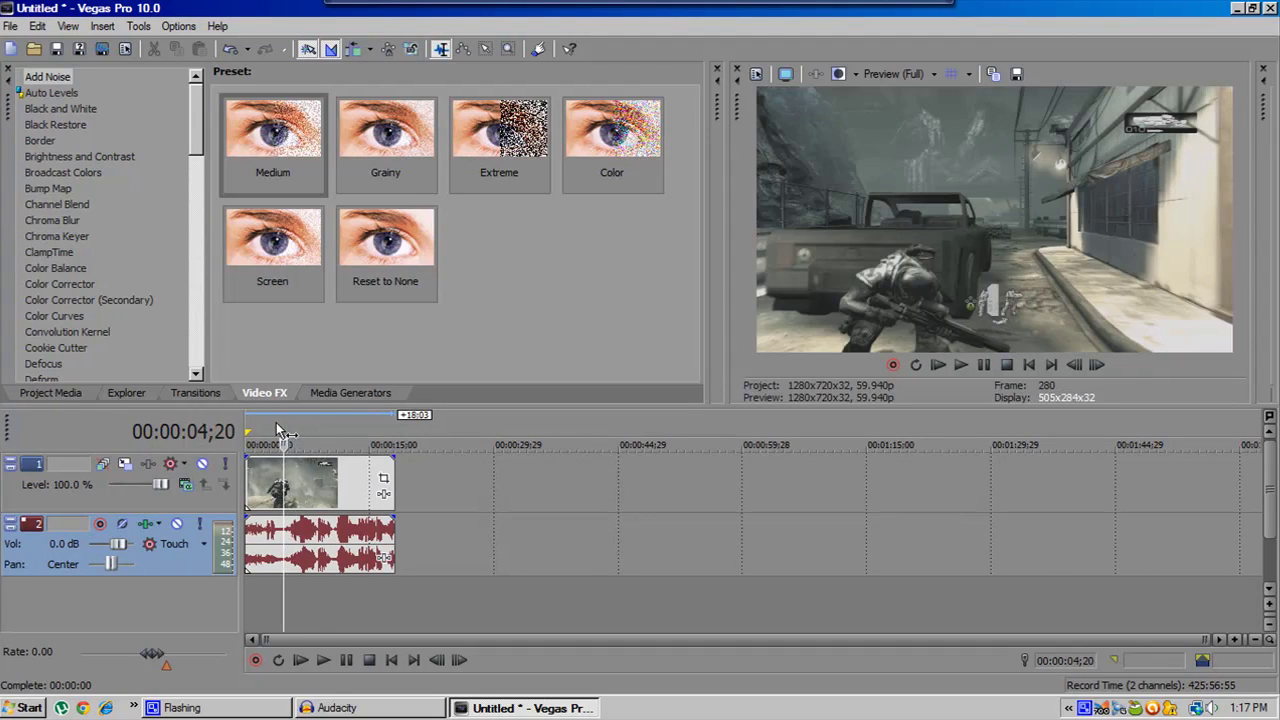
click(278, 423)
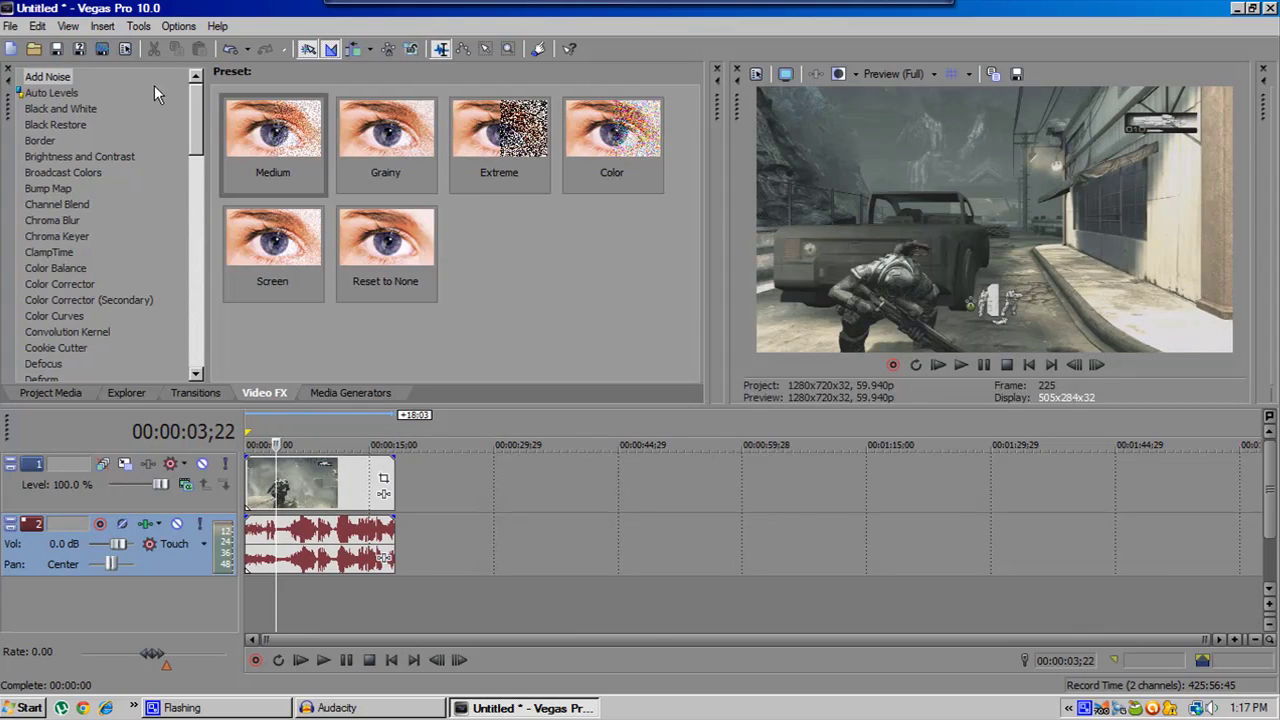
Show the Color Curves presets in the Video FX list.
scroll(182, 117, down, 3)
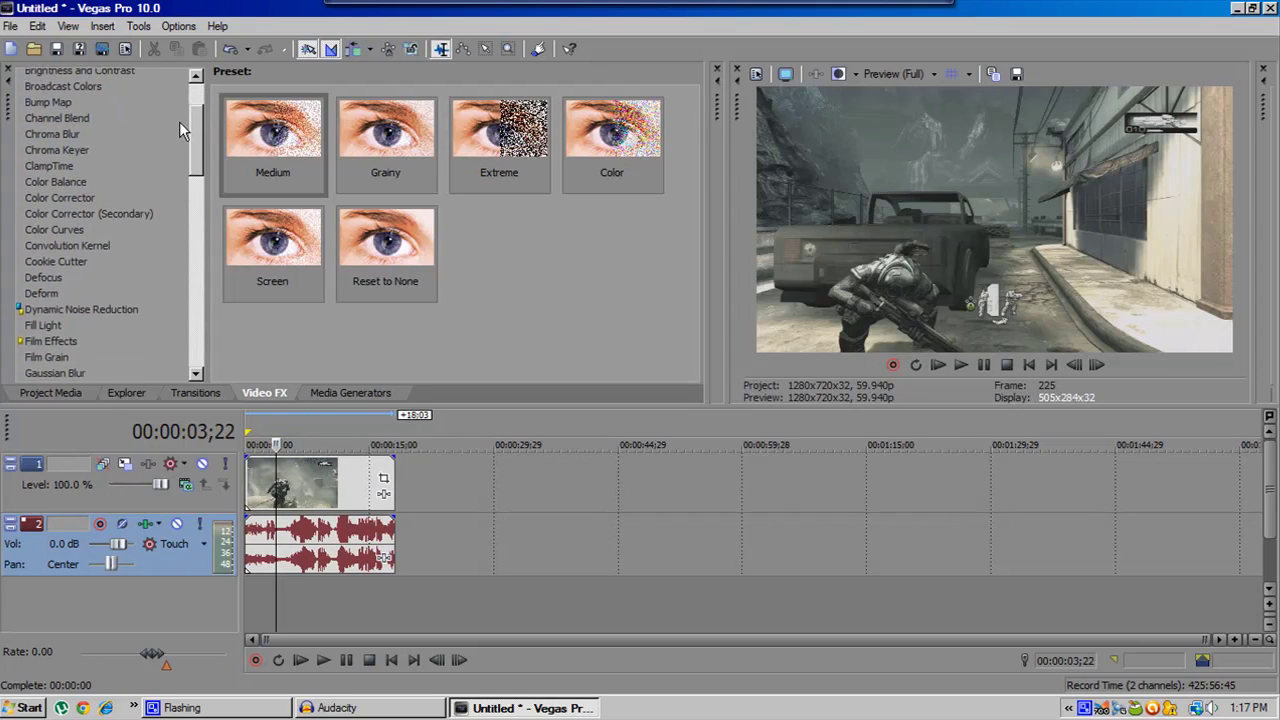
scroll(180, 120, up, 3)
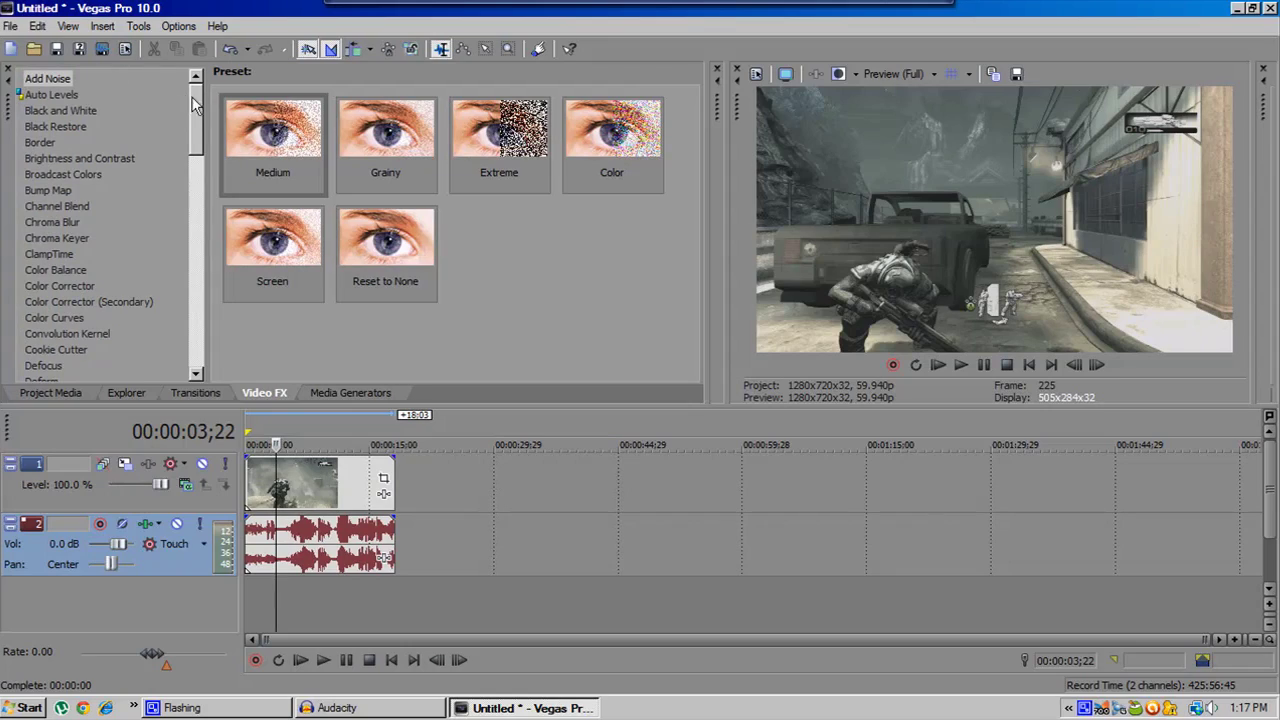
scroll(182, 115, down, 3)
scroll(200, 100, up, 3)
click(80, 319)
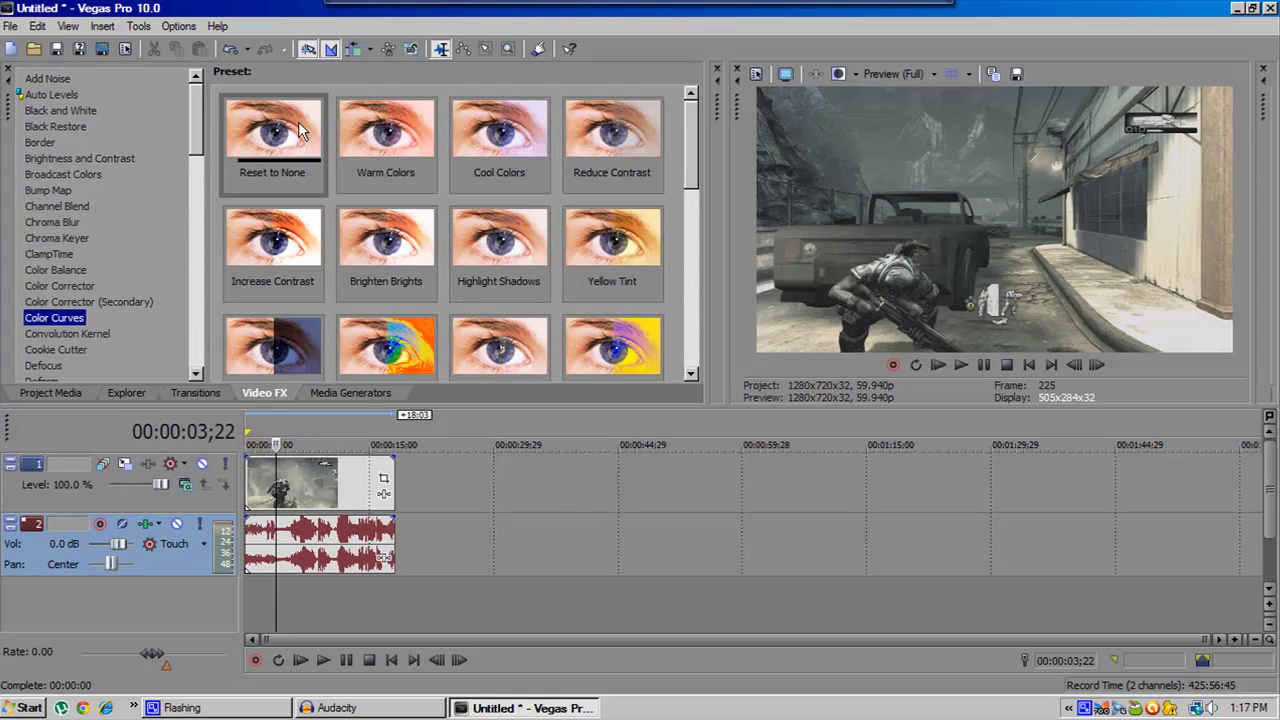
Apply a Color Curves preset to video track 1 and close its FX window.
drag(255, 333, 226, 495)
key(Escape)
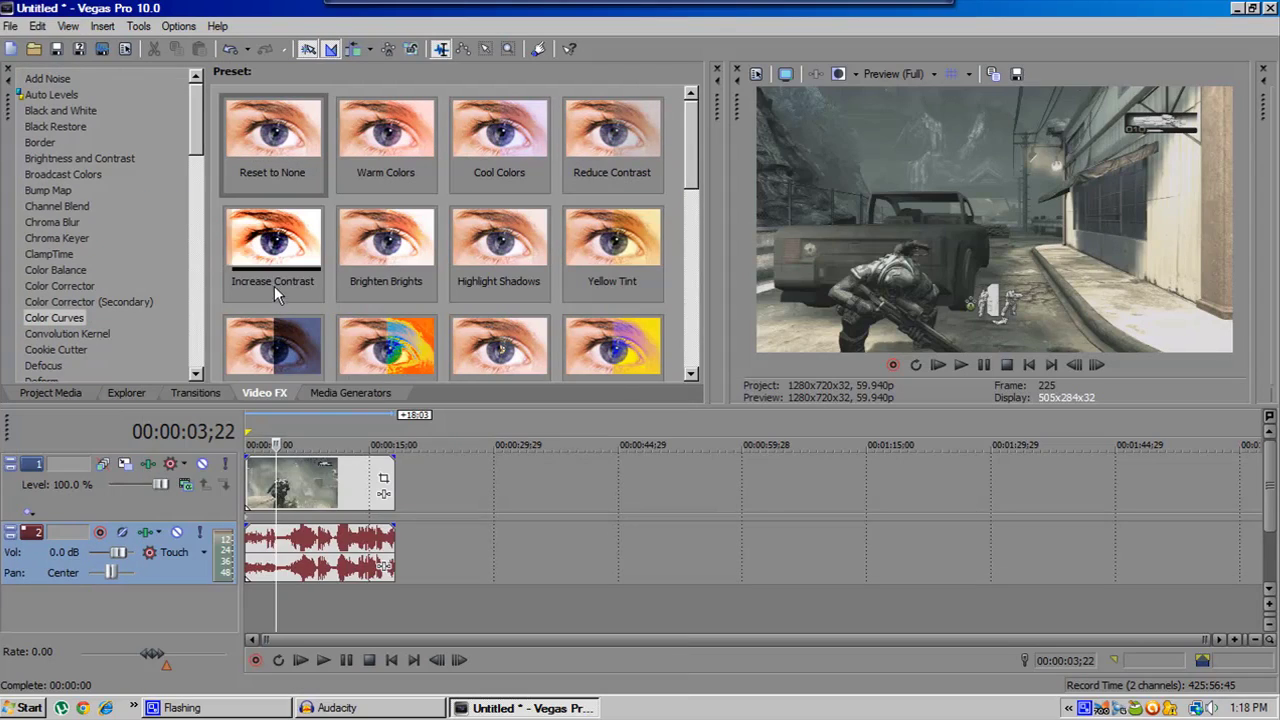
click(147, 464)
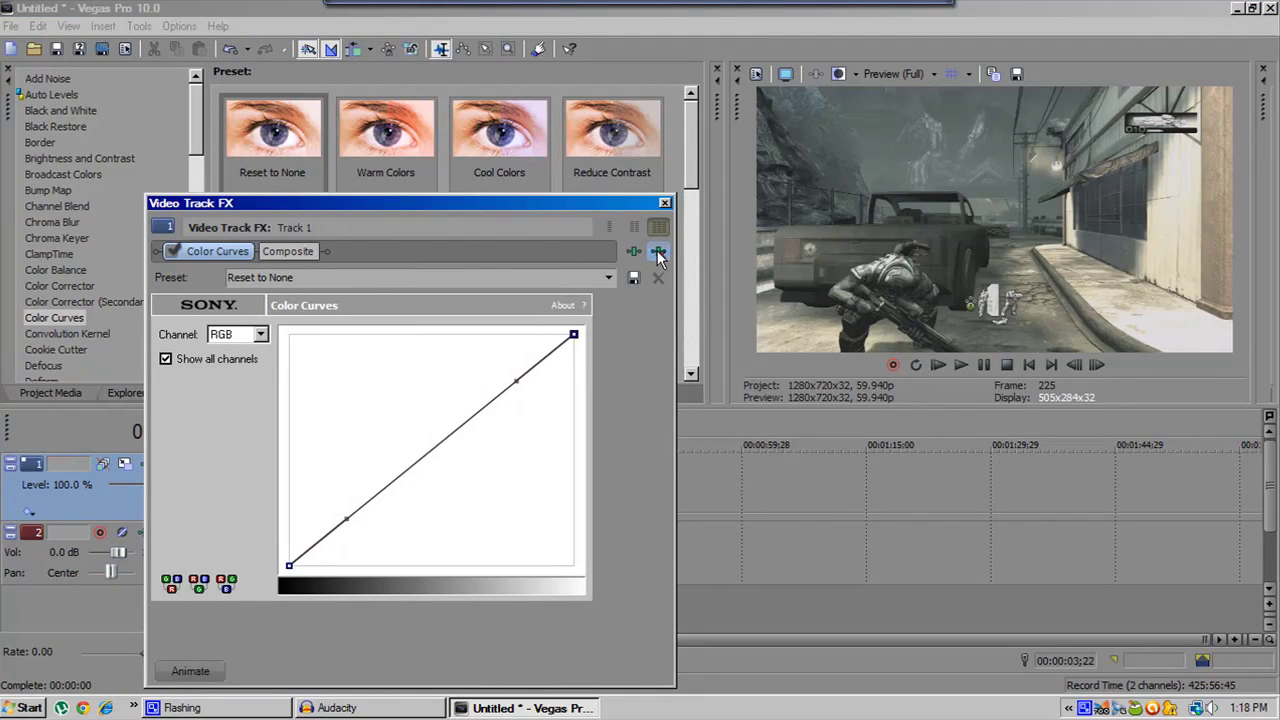
click(664, 203)
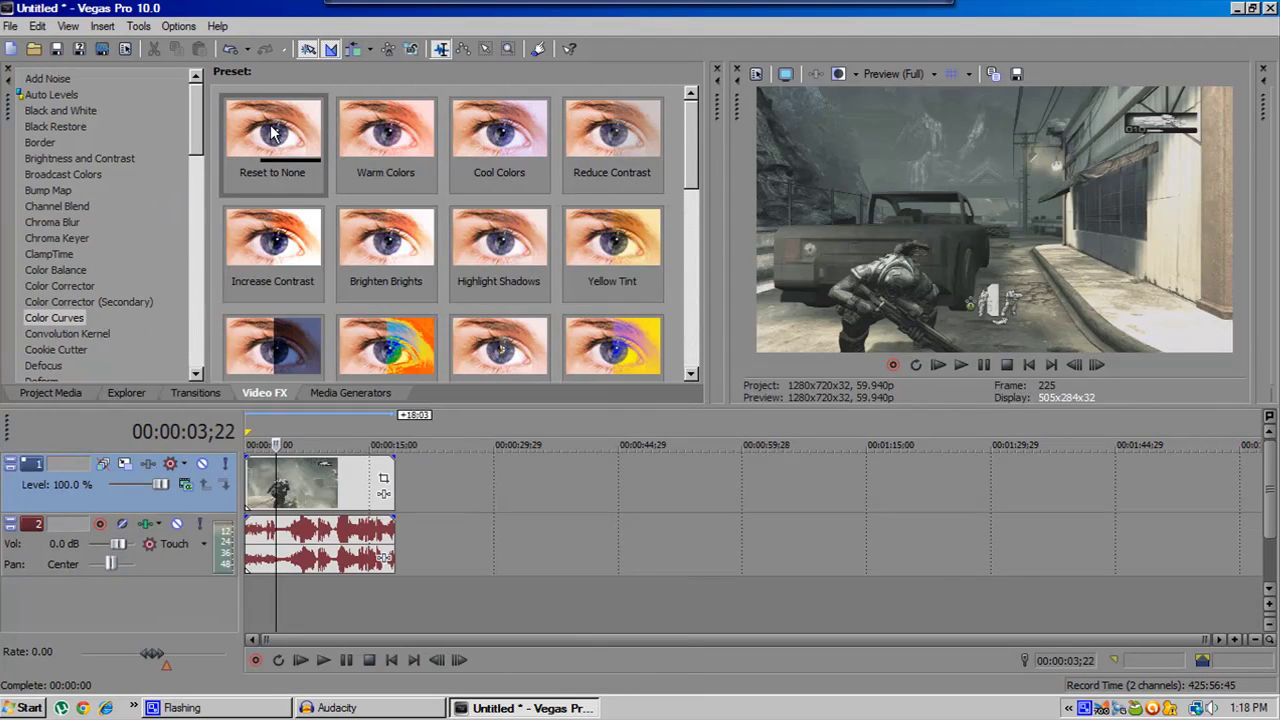
Apply the Color Curves Reset to None preset to the Tut clip, then reselect the clip.
drag(272, 133, 316, 480)
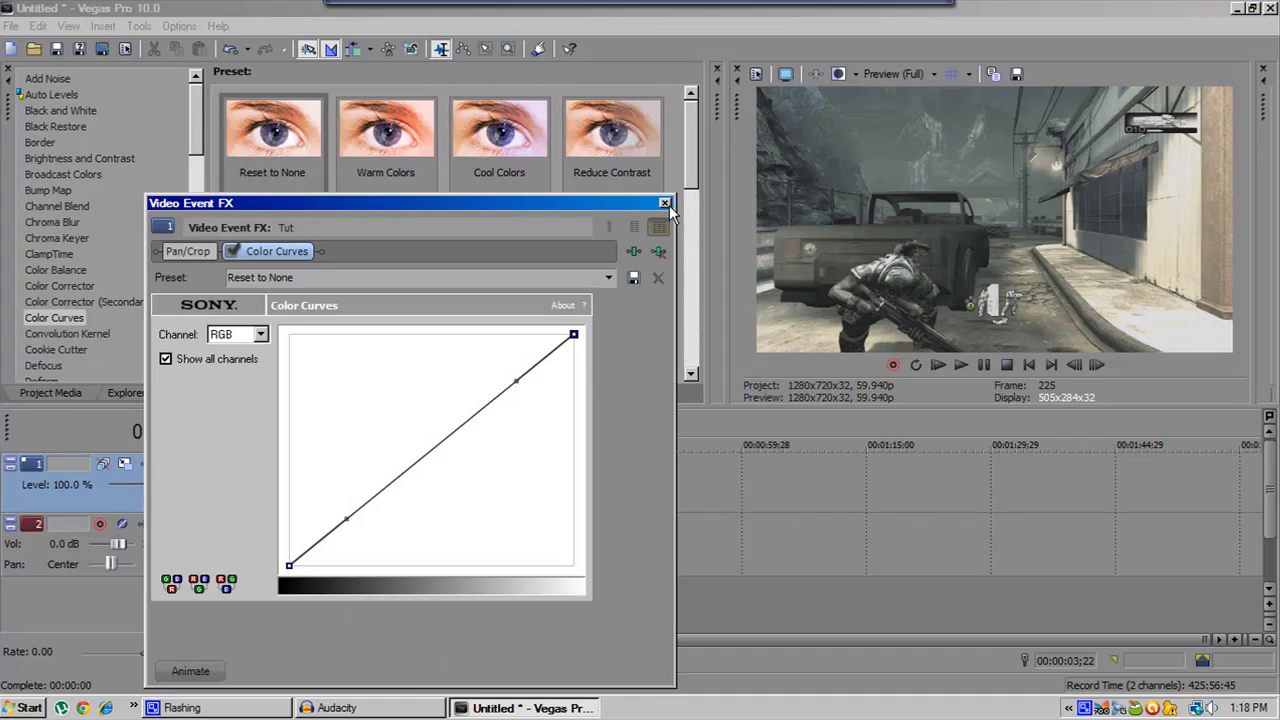
click(665, 204)
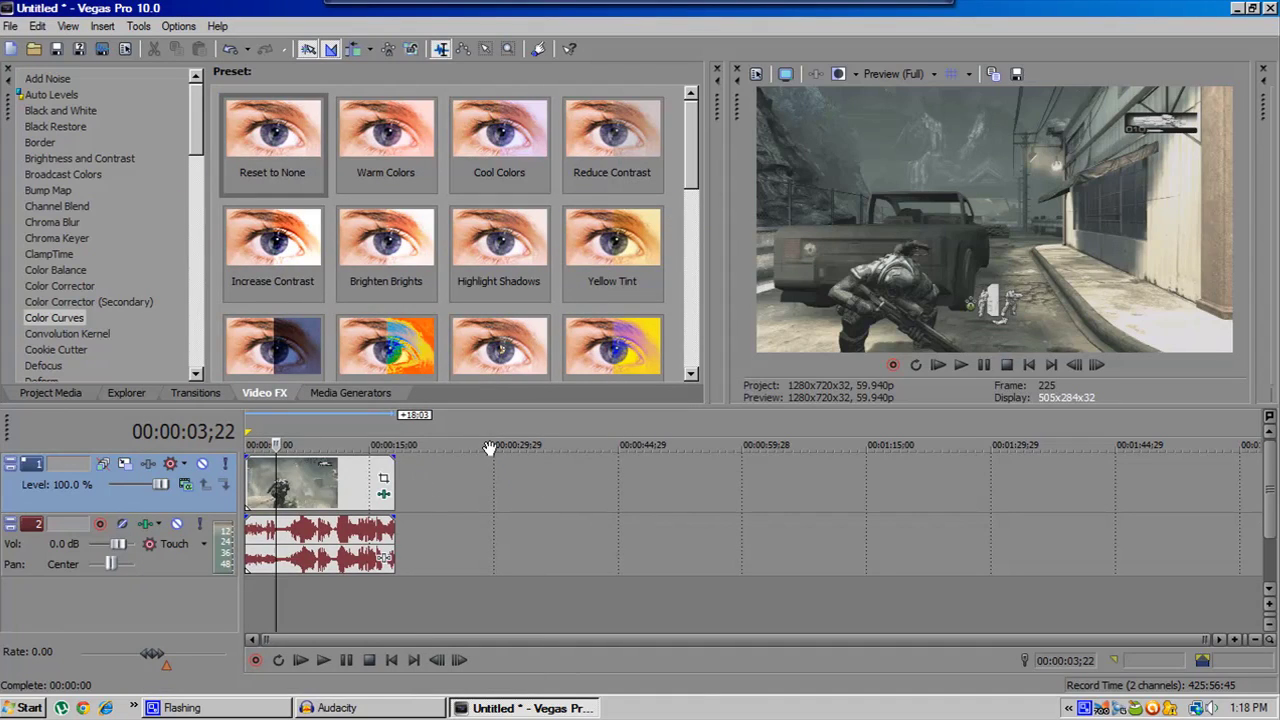
click(443, 432)
click(353, 442)
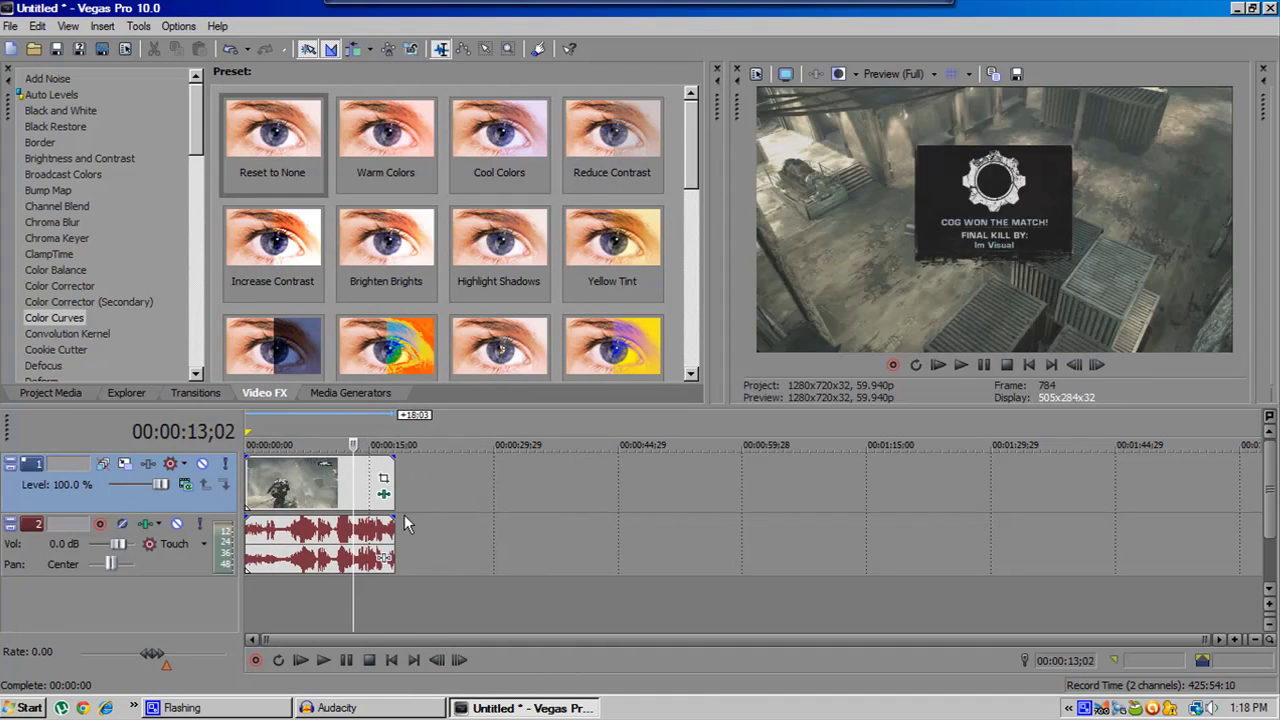
click(340, 476)
Add the Reset to None Color Curves preset to video track 1 as a track effect.
click(288, 480)
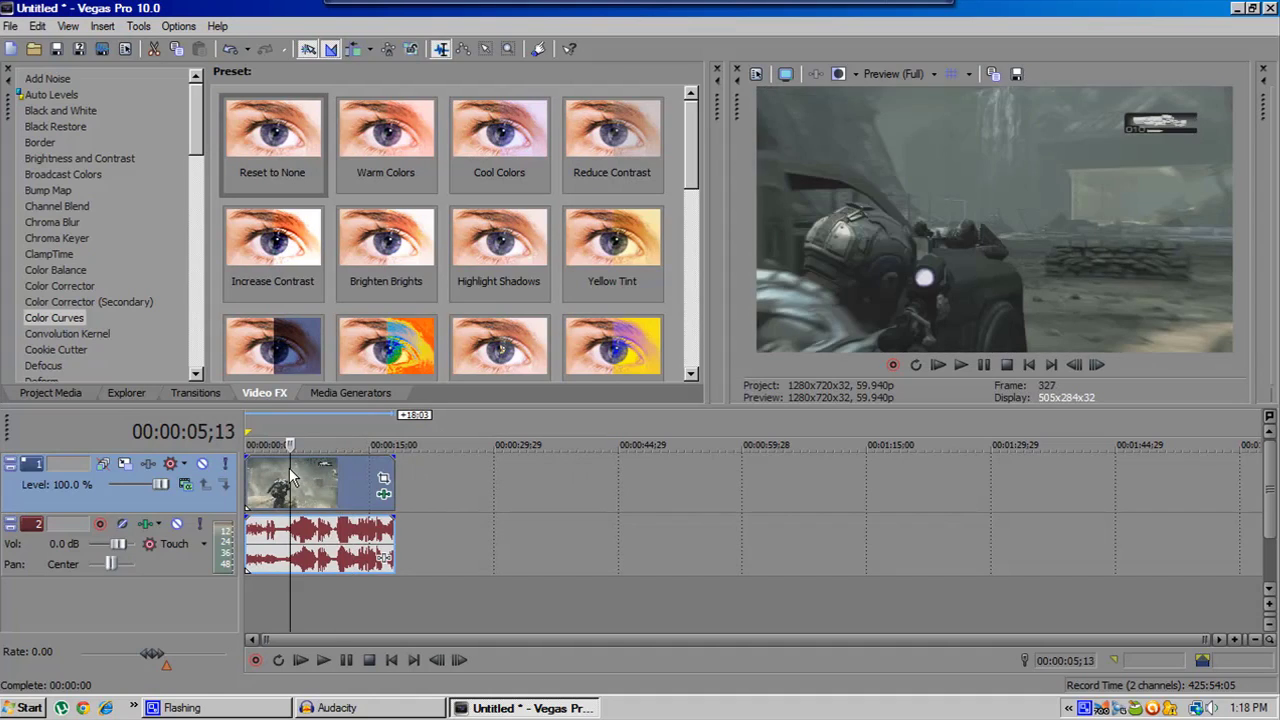
click(383, 493)
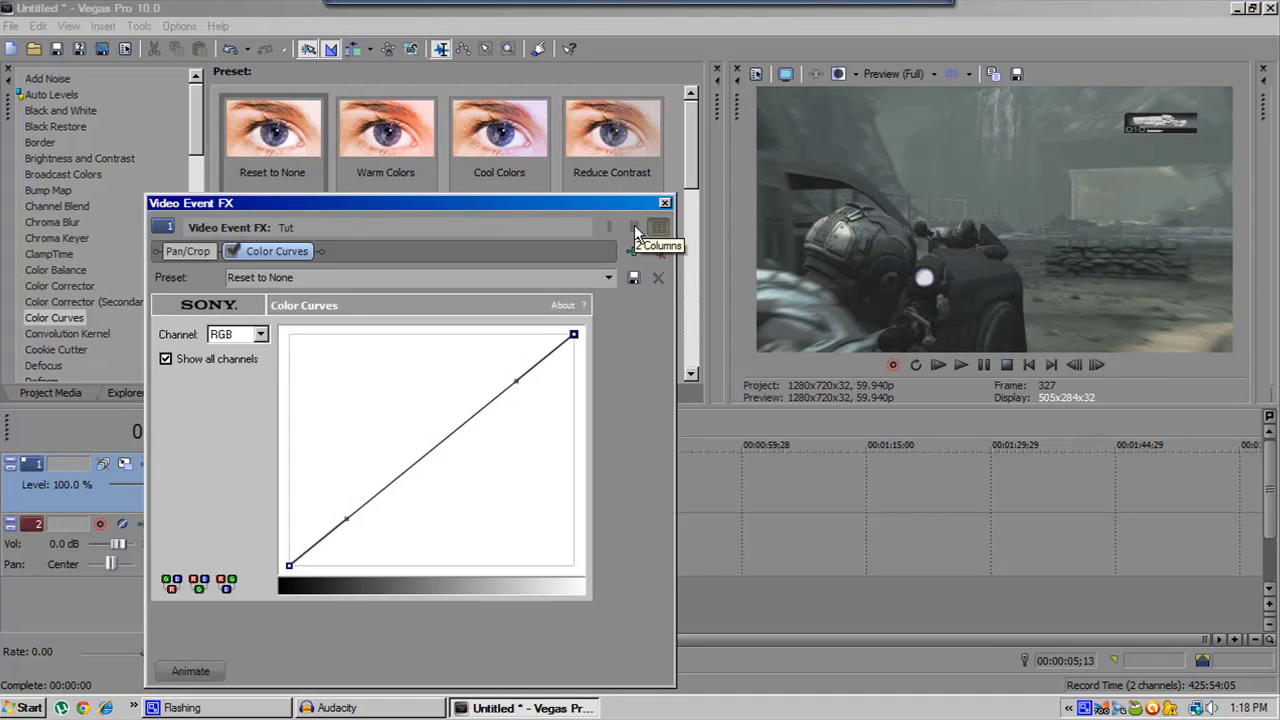
click(664, 203)
drag(255, 150, 160, 490)
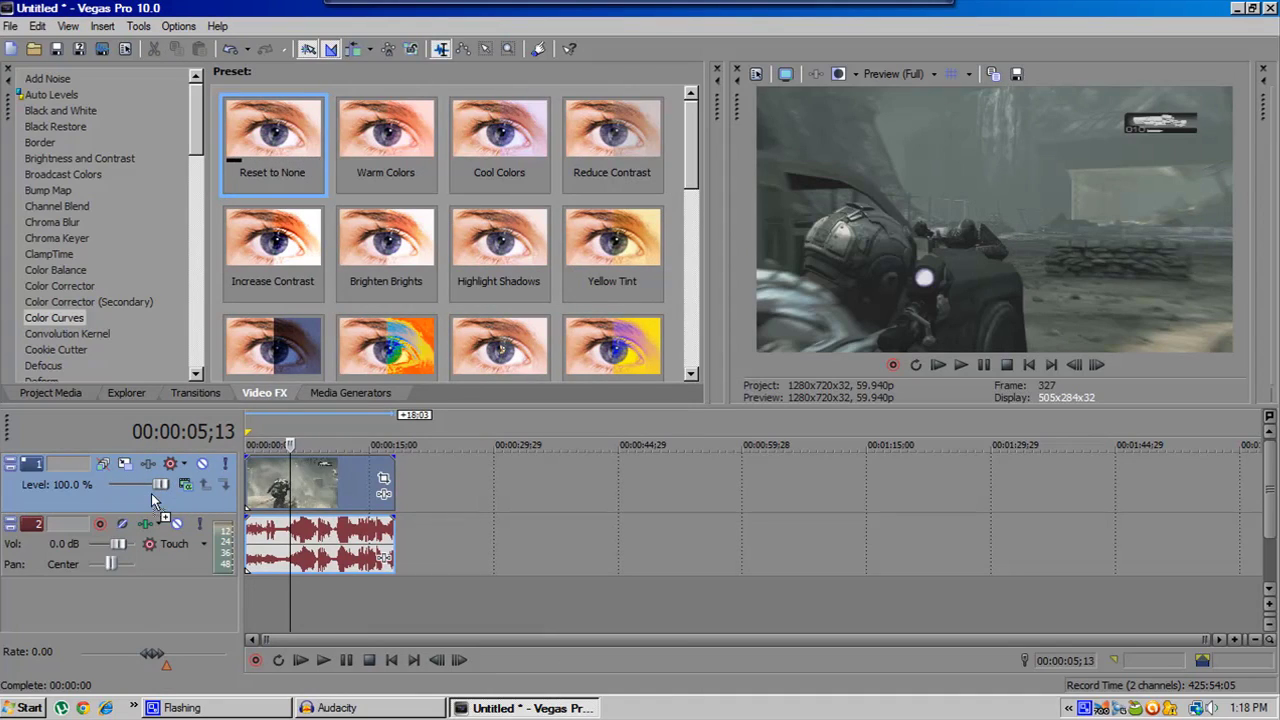
drag(143, 492, 143, 492)
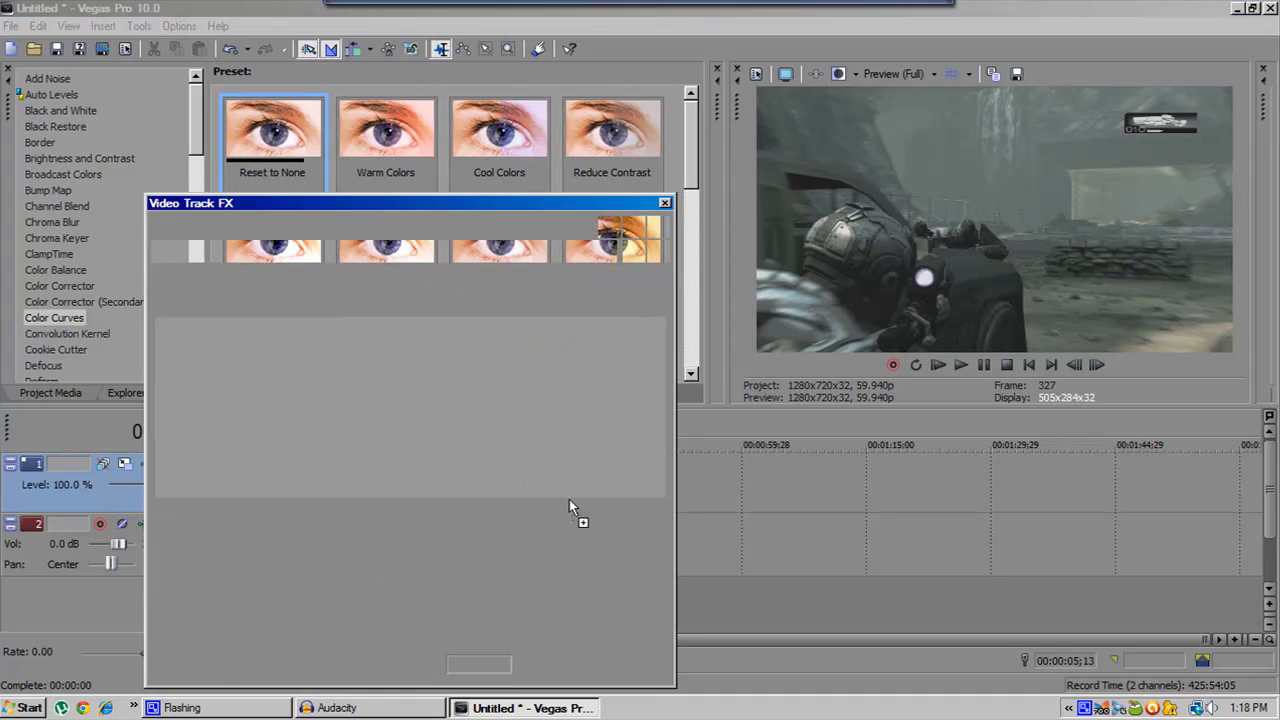
click(664, 204)
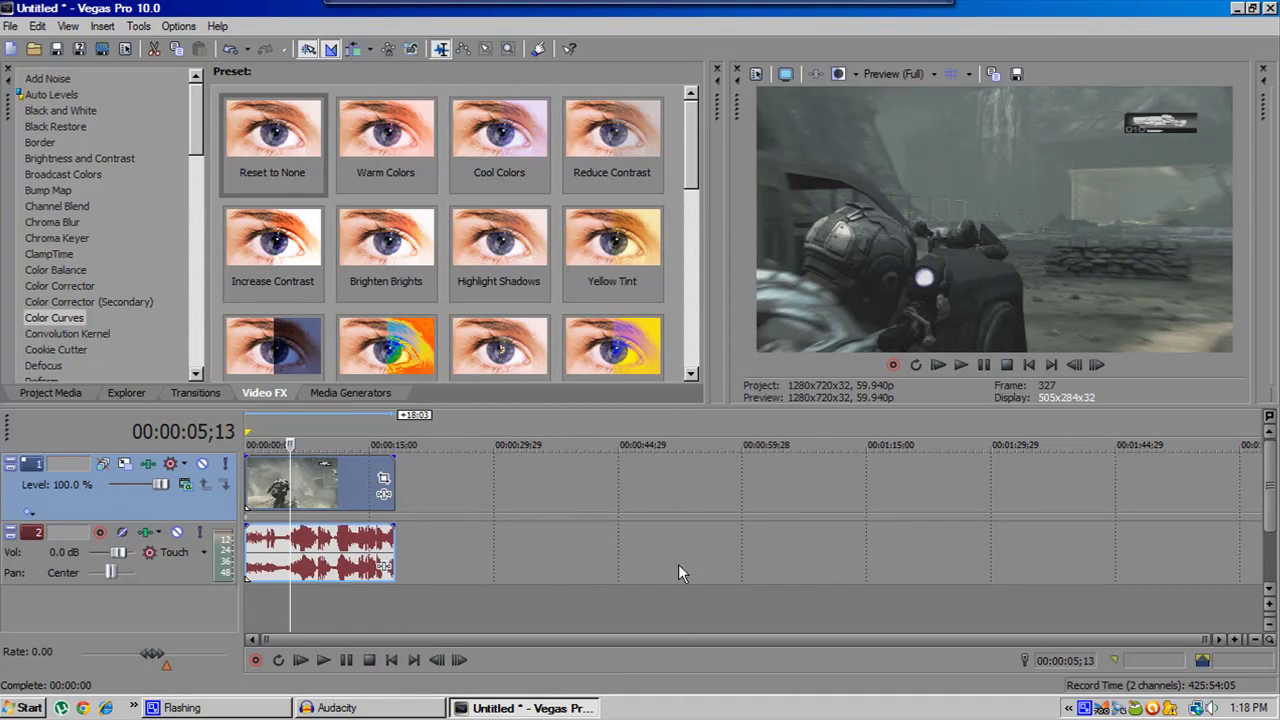
Open track 1's Color Curves and try bending the RGB curve into an S shape.
click(149, 465)
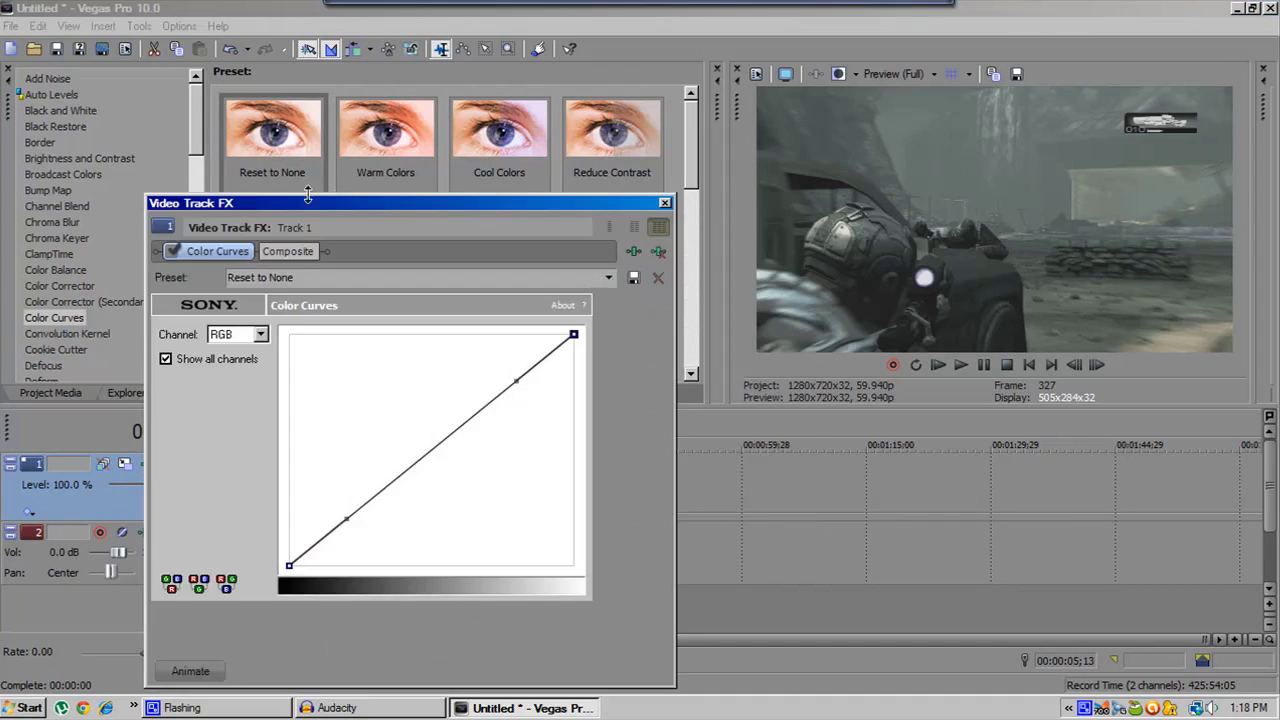
drag(352, 205, 313, 162)
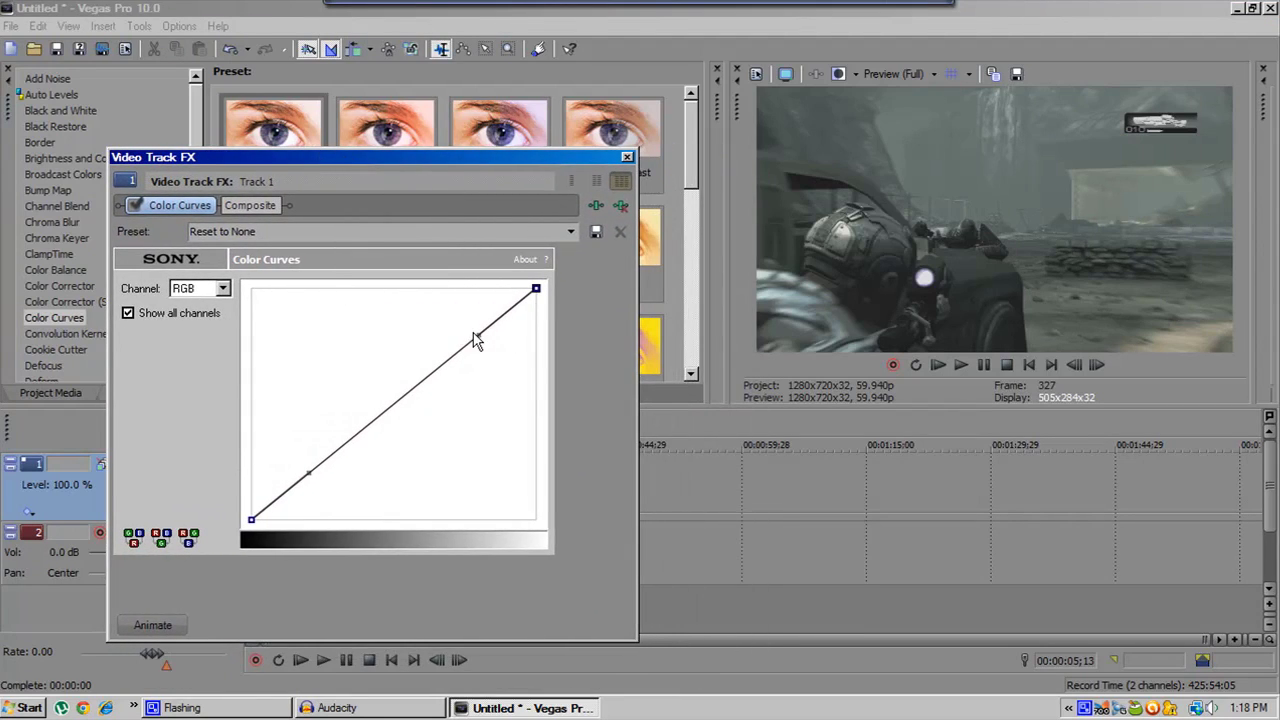
mouse_move(478, 335)
mouse_down()
mouse_move(523, 363)
mouse_move(429, 320)
mouse_move(470, 349)
mouse_up()
drag(309, 473, 347, 477)
drag(476, 349, 445, 319)
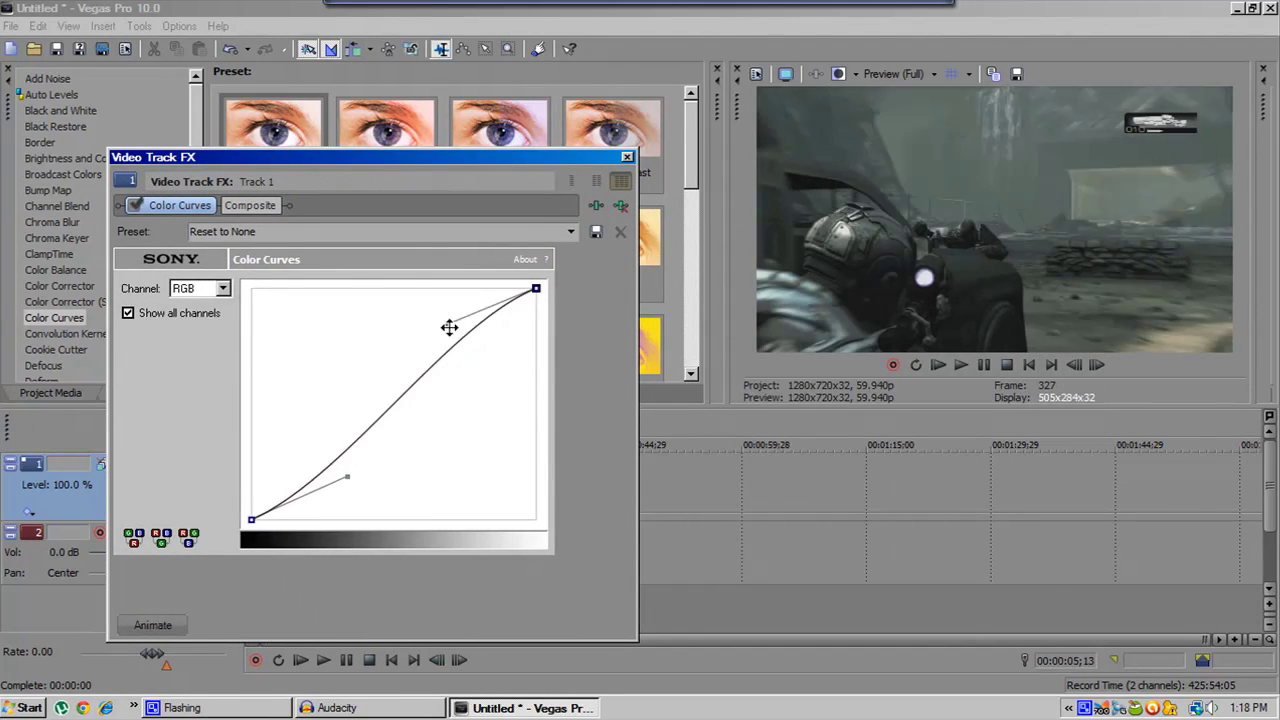
drag(539, 157, 939, 208)
click(278, 443)
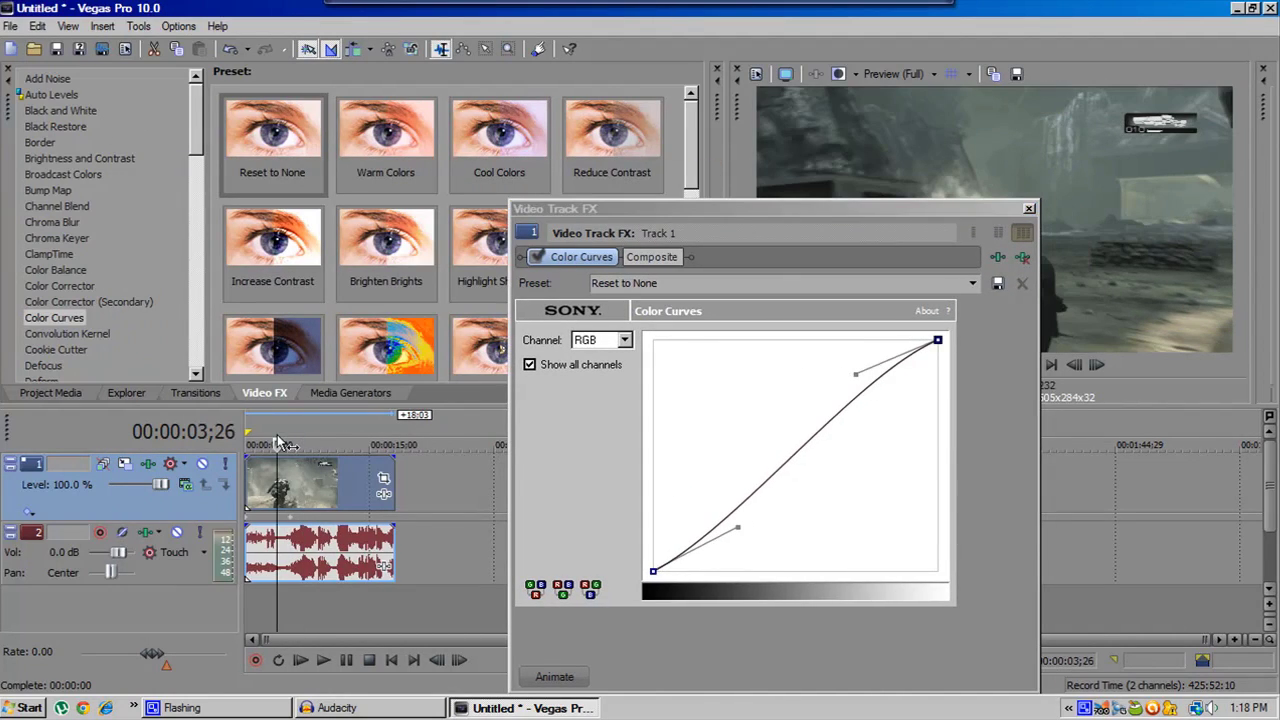
click(705, 234)
drag(712, 216, 322, 158)
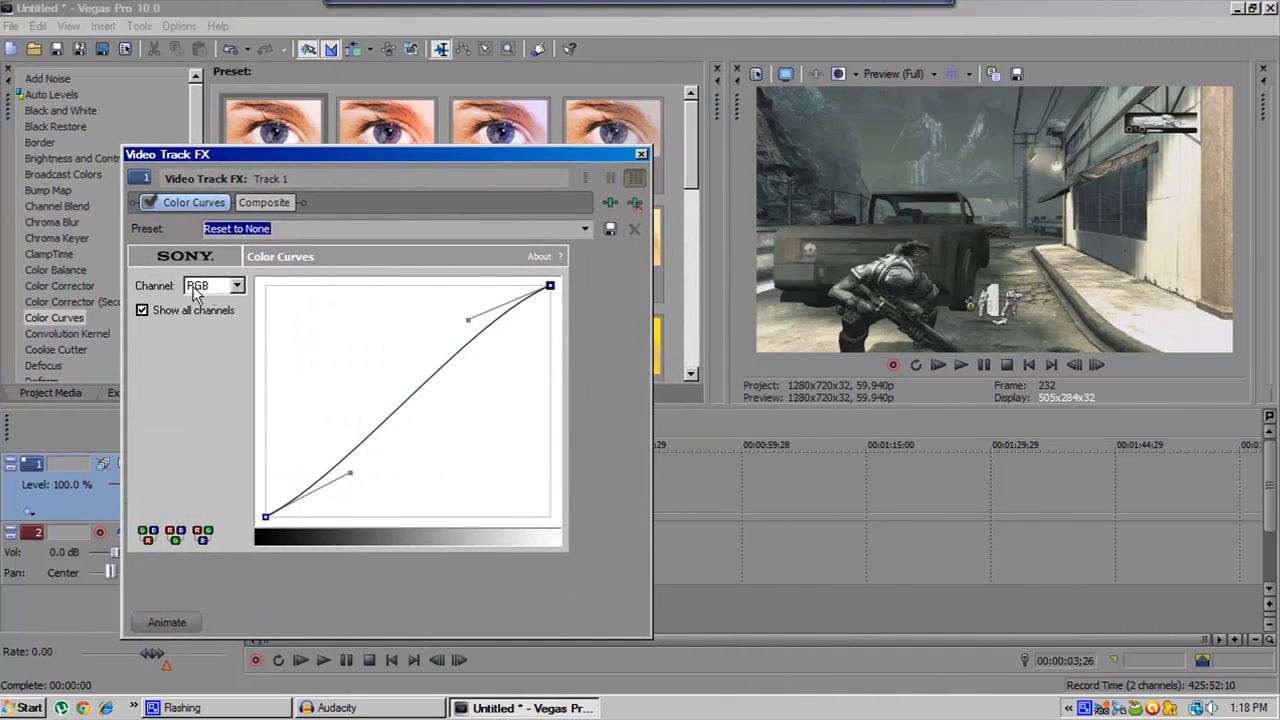
Reset tangents on the RGB curve's lower and top points to restore a straight diagonal.
click(237, 286)
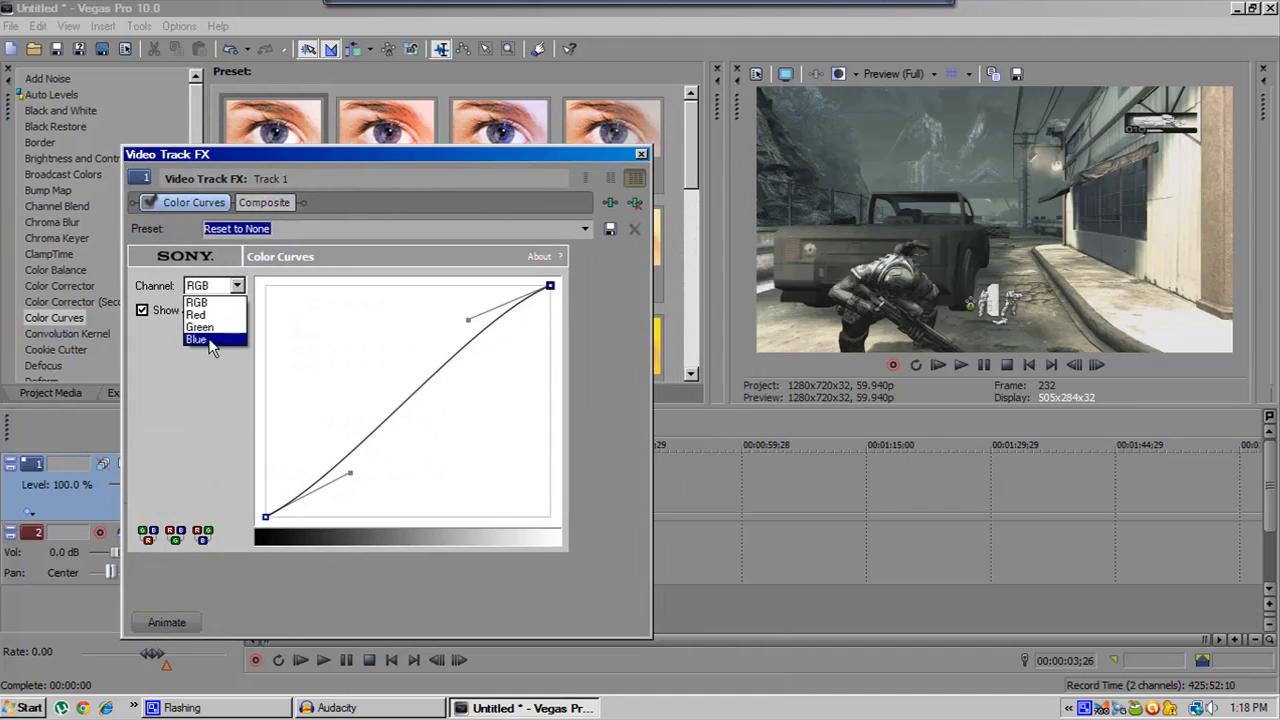
click(229, 390)
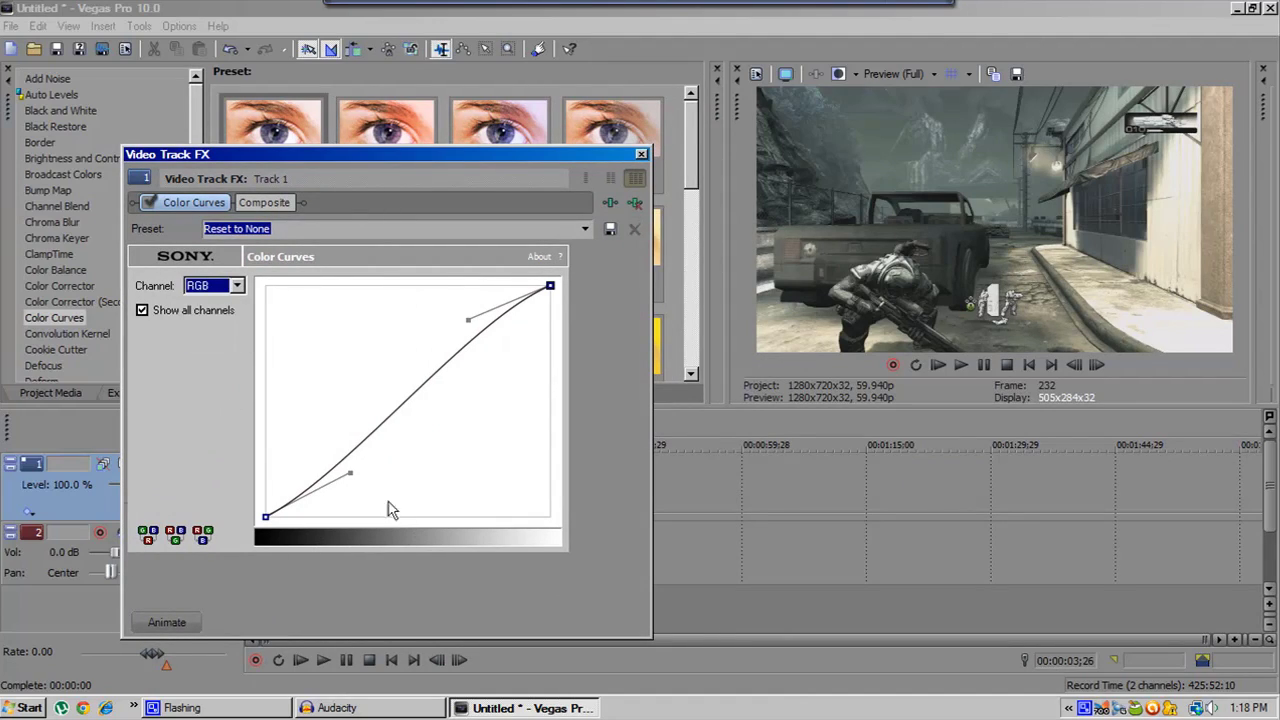
right_click(265, 513)
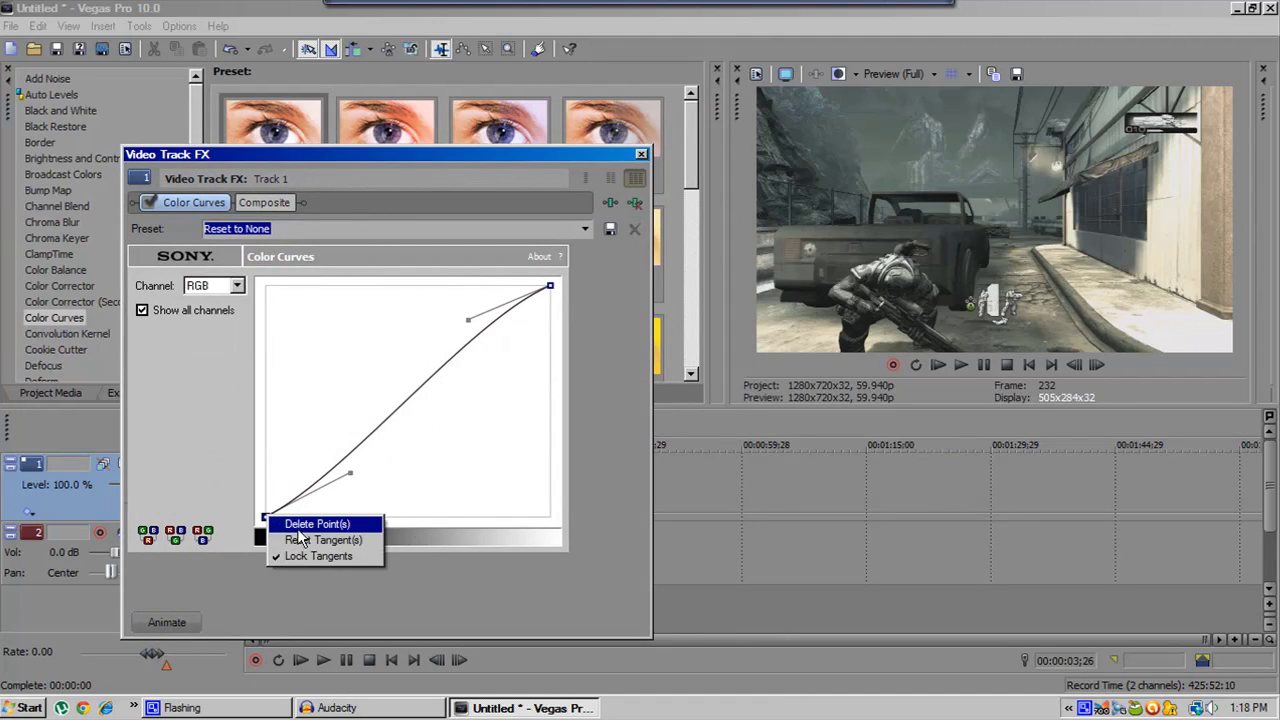
click(310, 541)
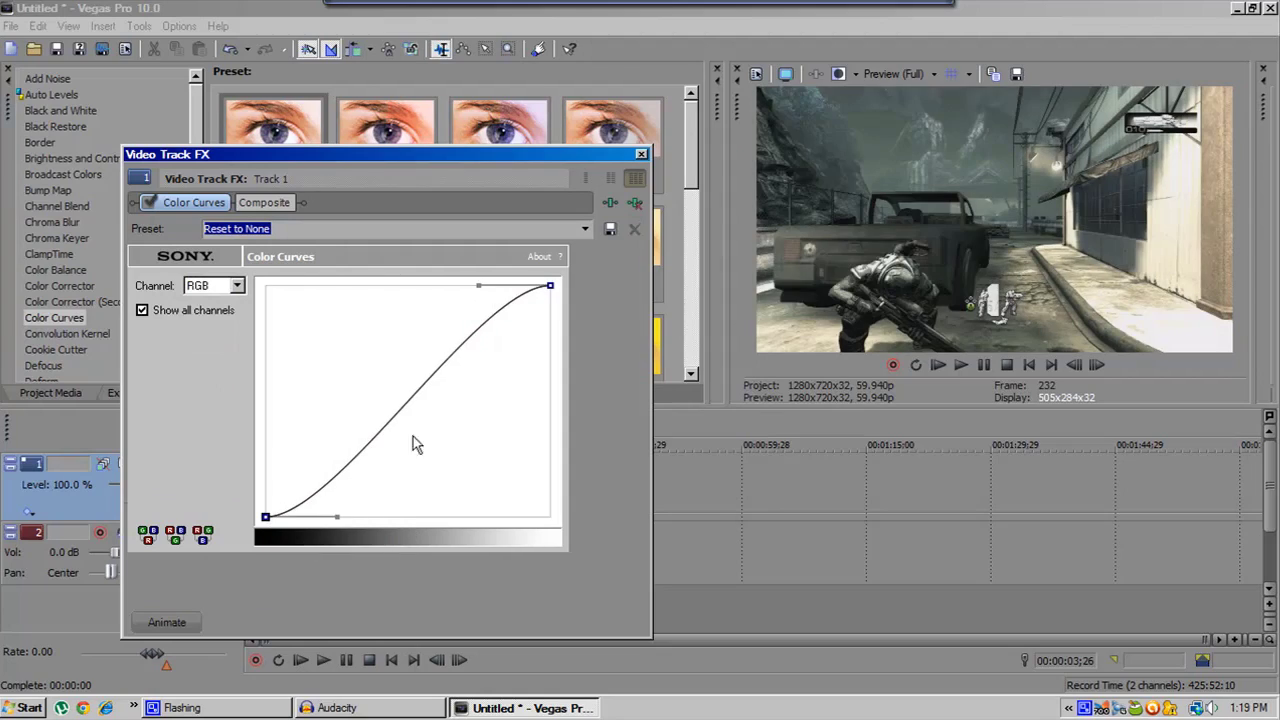
right_click(550, 286)
click(583, 320)
click(641, 154)
click(170, 463)
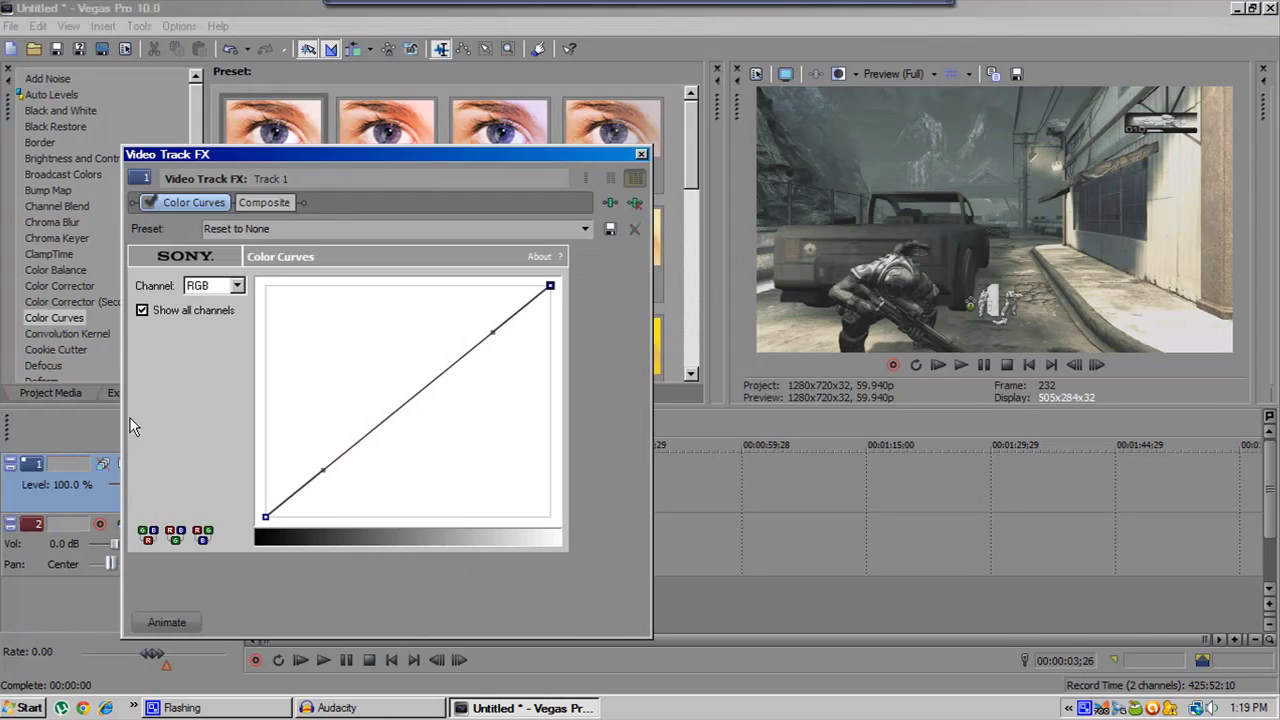
click(236, 287)
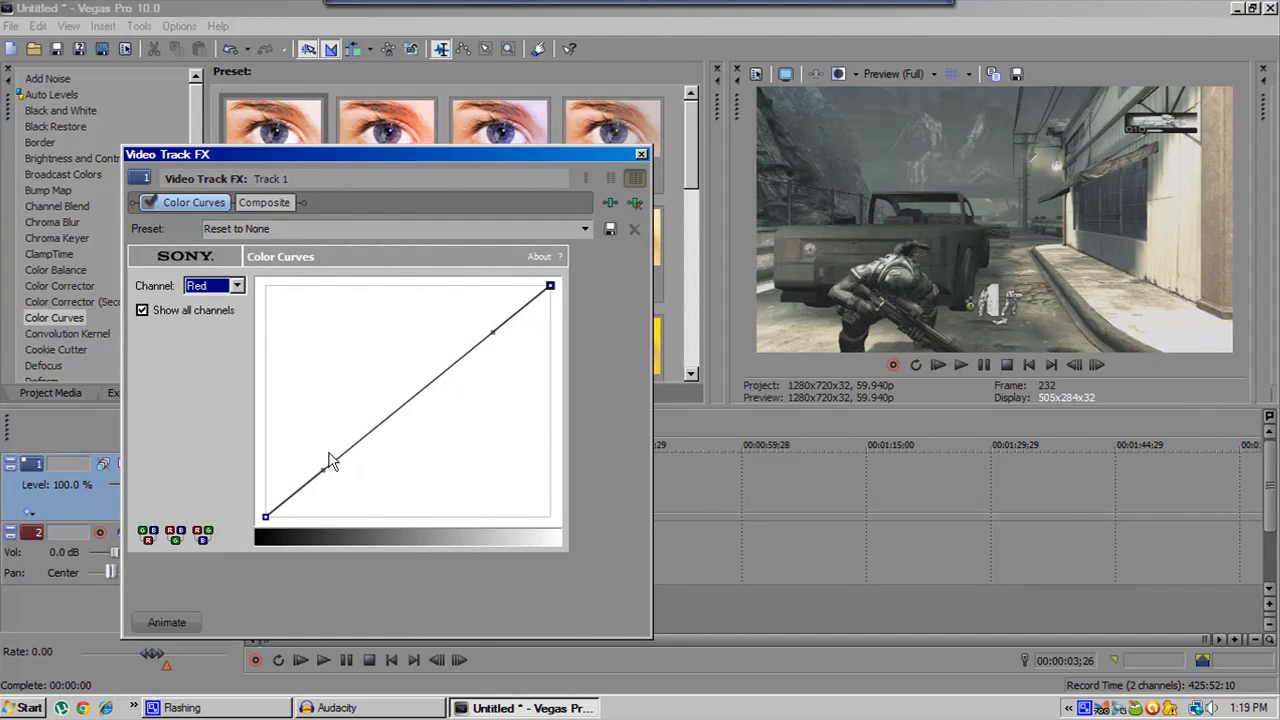
Pull the Red curve down slightly, then lift the Green curve's shadows and dip its highlights.
drag(323, 465, 293, 477)
drag(491, 331, 501, 341)
click(237, 286)
click(204, 311)
drag(493, 331, 497, 348)
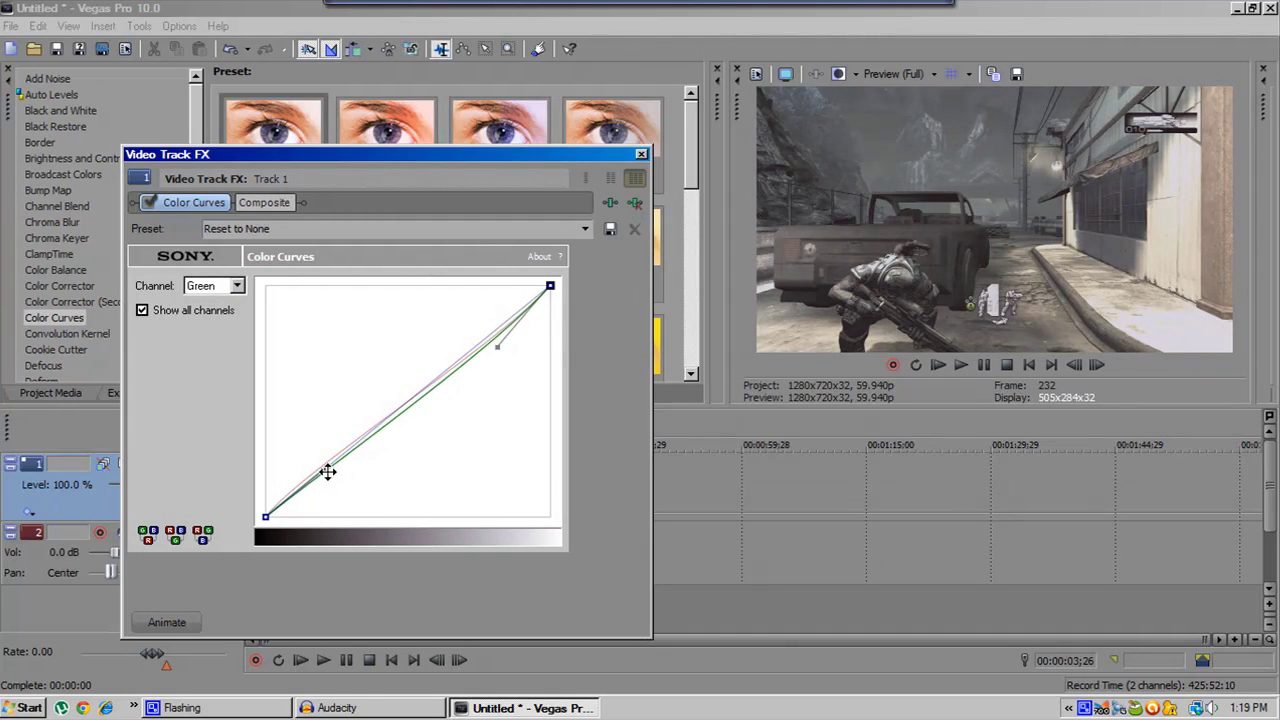
drag(328, 472, 299, 454)
mouse_move(497, 349)
mouse_down()
mouse_move(520, 368)
mouse_move(499, 359)
mouse_up()
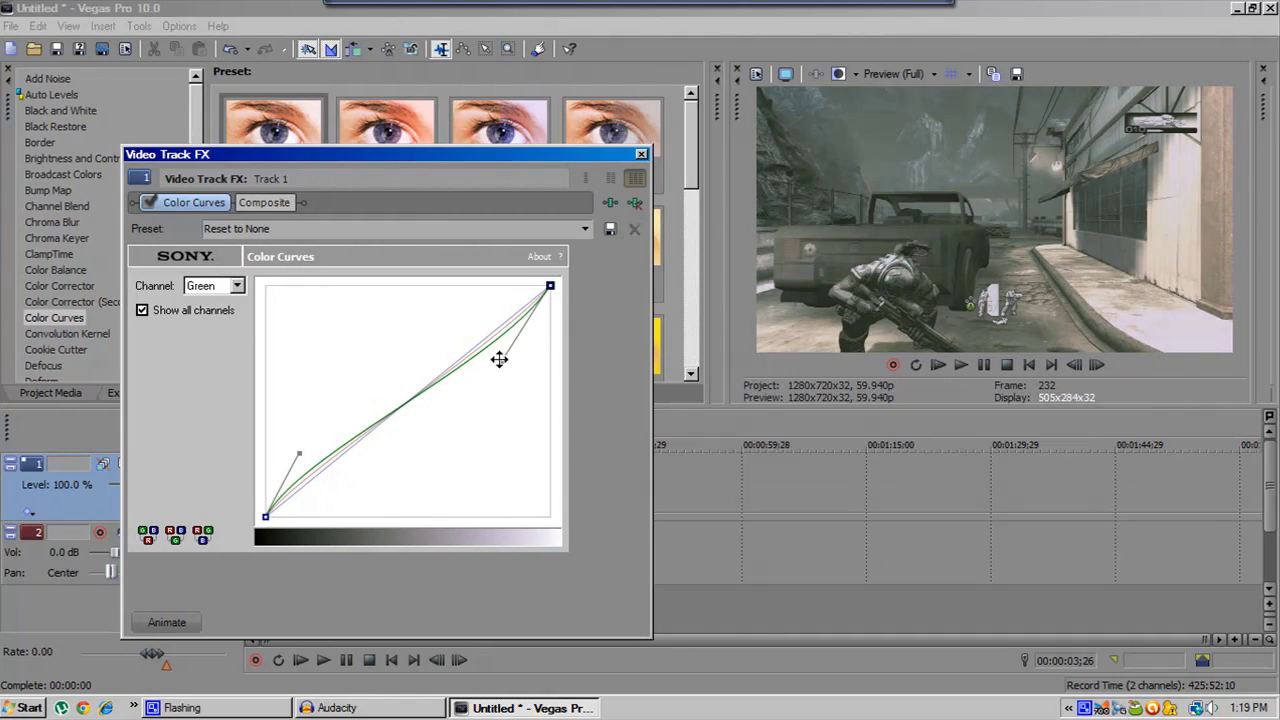
Bow the Blue curve upward in the shadows and highlights.
click(238, 286)
click(205, 345)
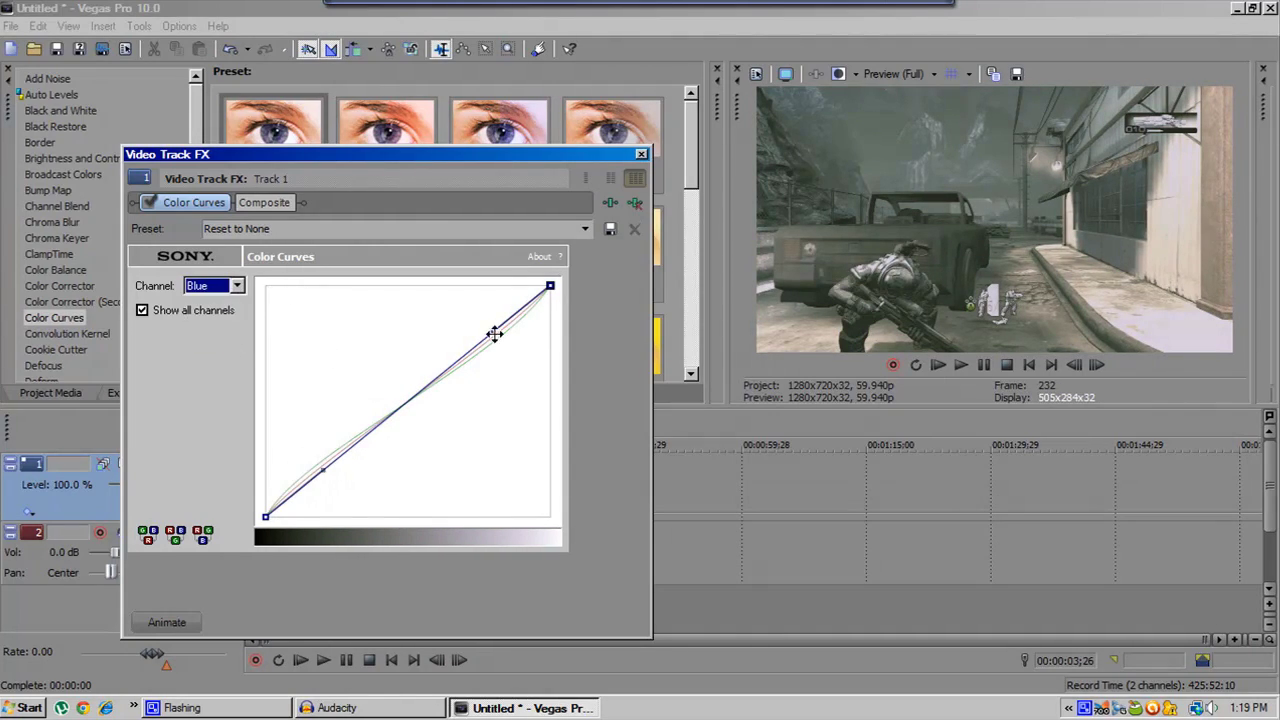
drag(494, 334, 459, 327)
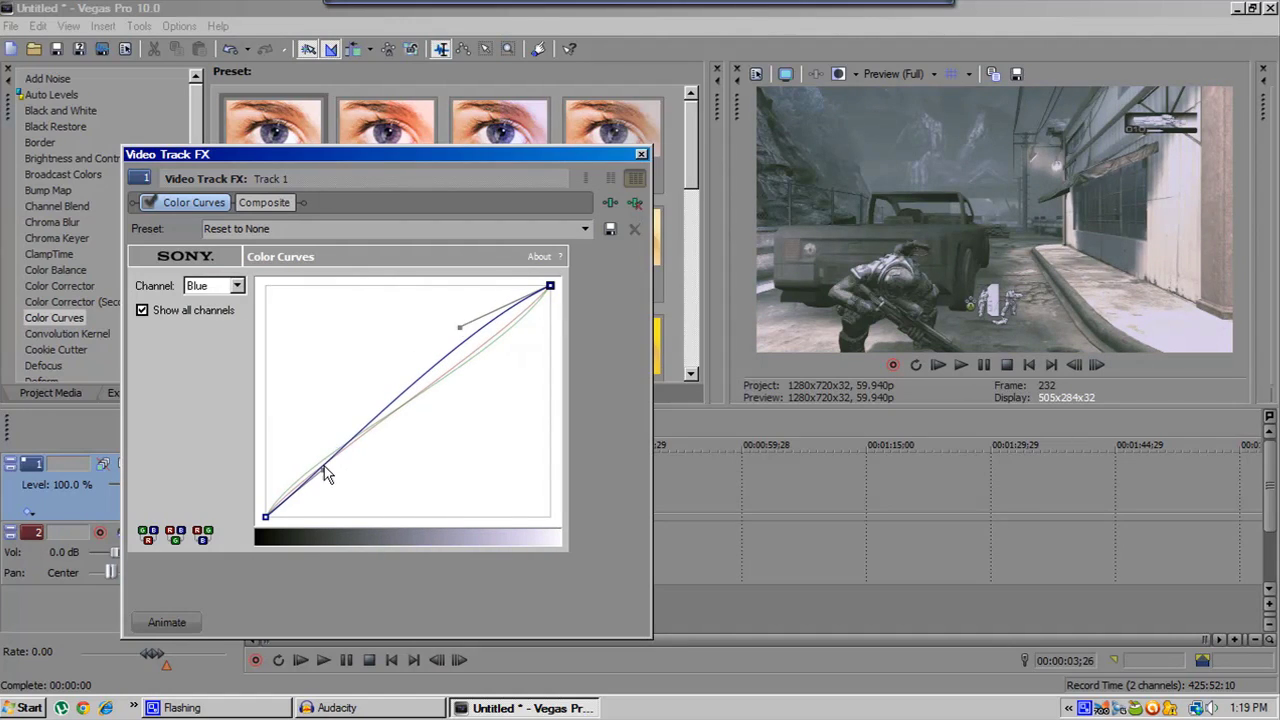
mouse_move(326, 473)
mouse_down()
mouse_move(346, 483)
mouse_move(306, 437)
mouse_move(319, 453)
mouse_up()
drag(463, 323, 470, 340)
Rework the Green curve's shadows and highlights, then reshape the Red curve's upper and lower parts.
key(r)
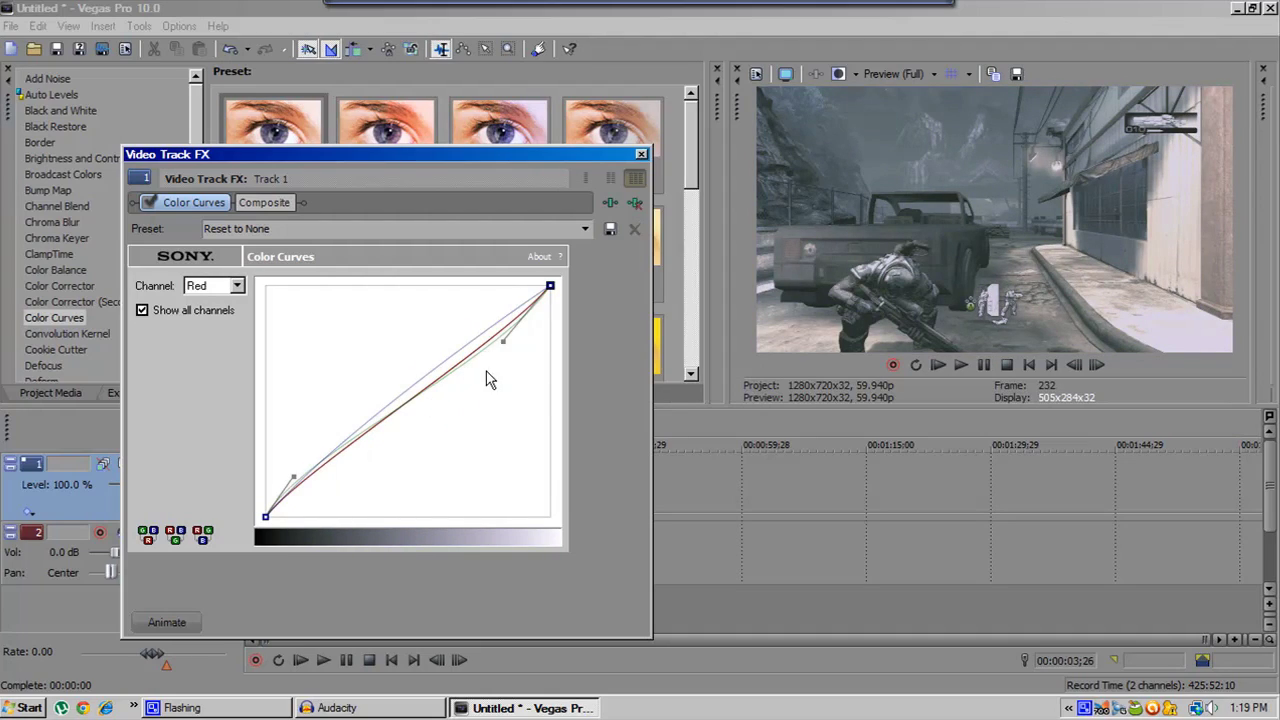
click(214, 286)
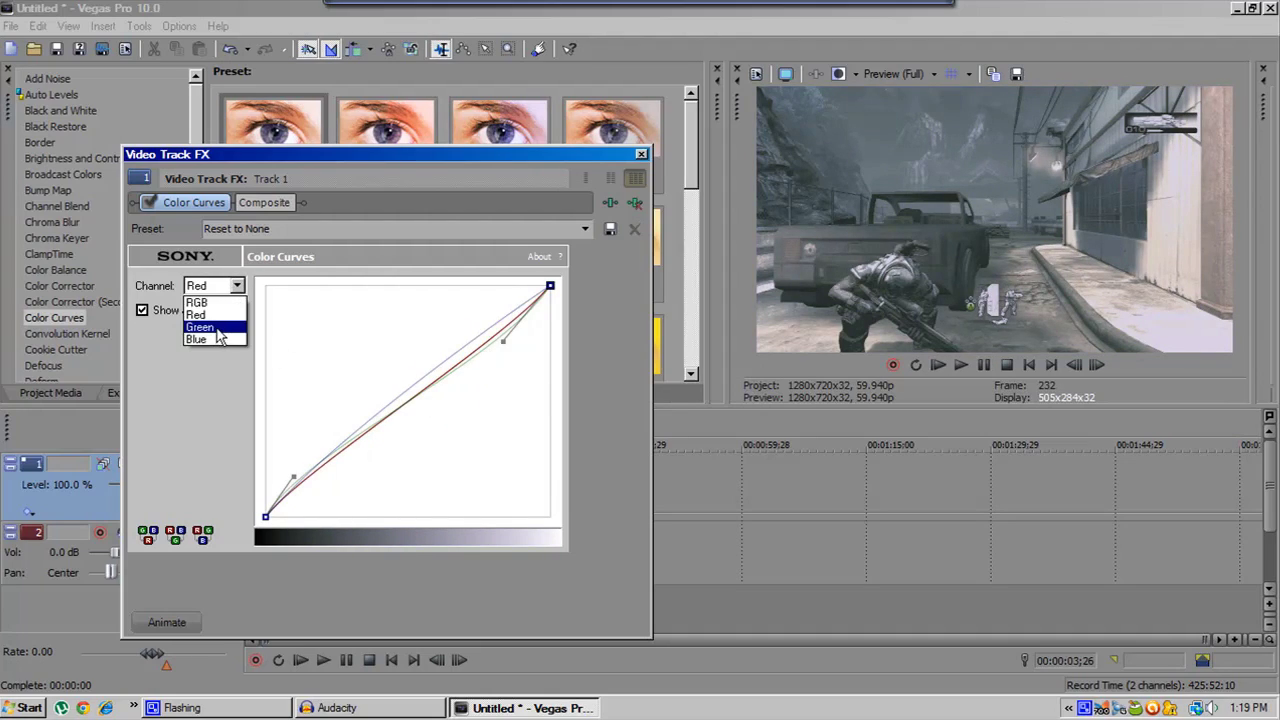
click(212, 317)
drag(300, 454, 334, 463)
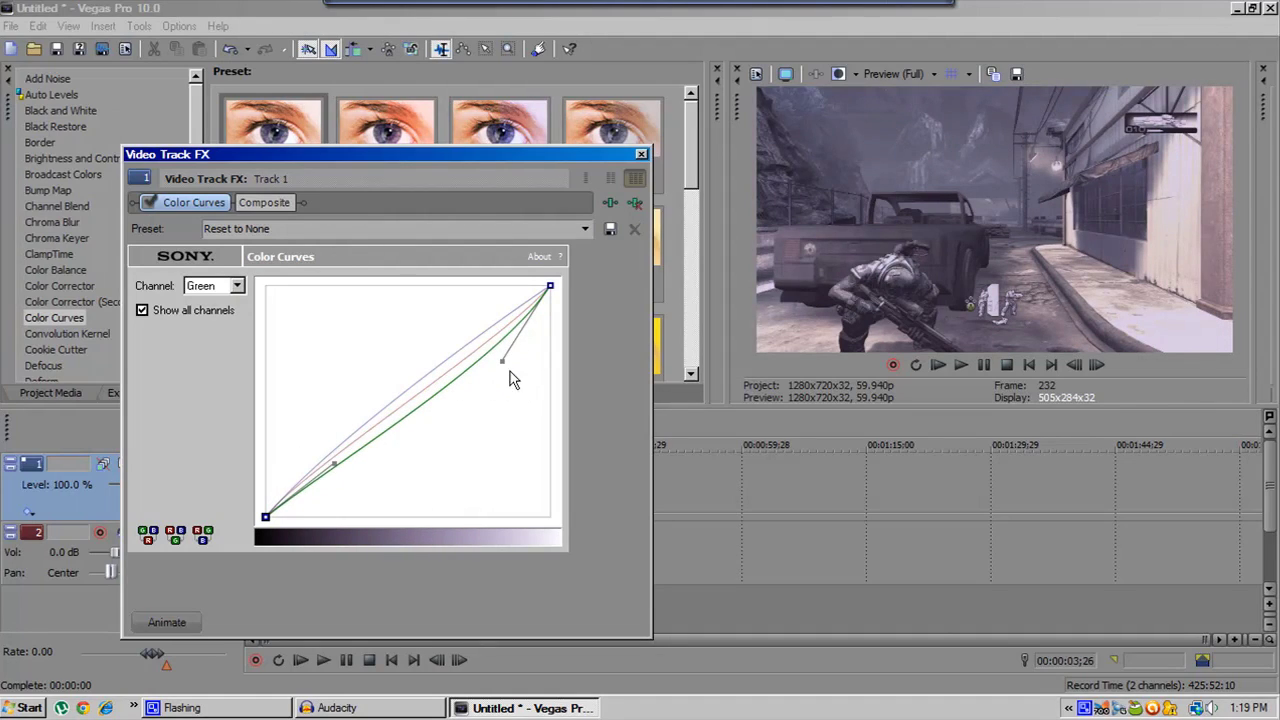
drag(503, 362, 489, 358)
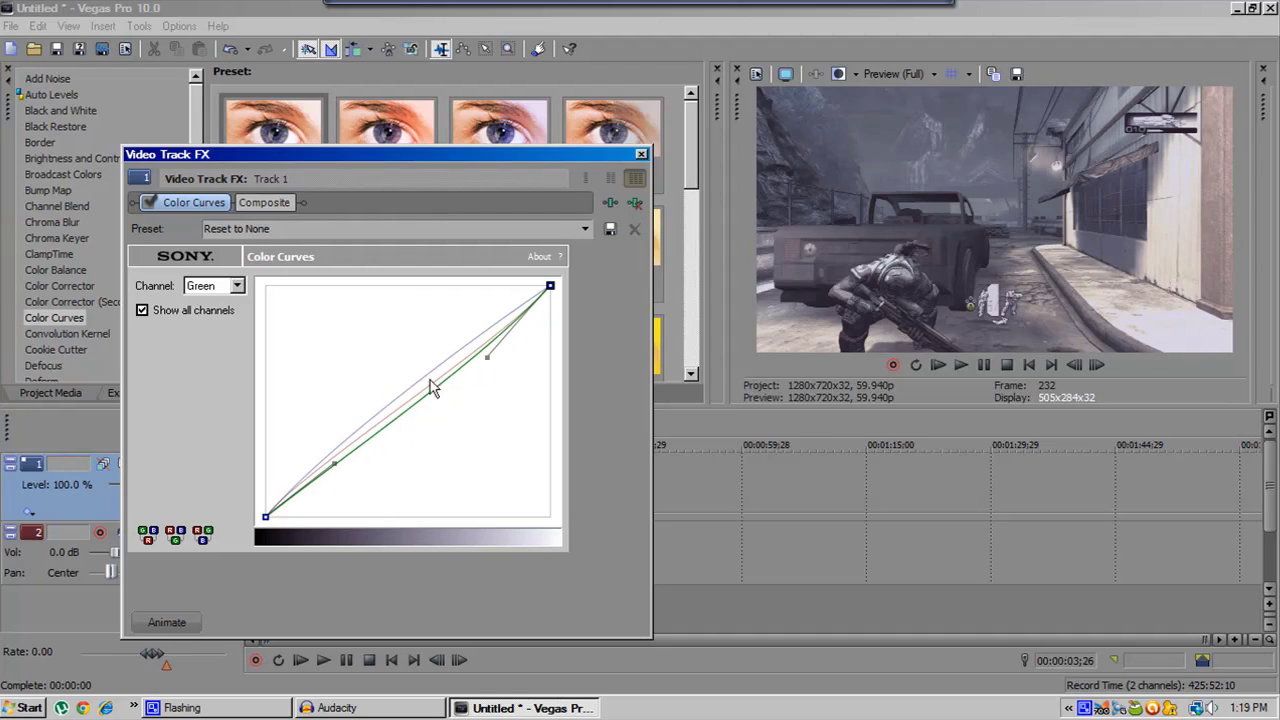
click(237, 287)
click(200, 309)
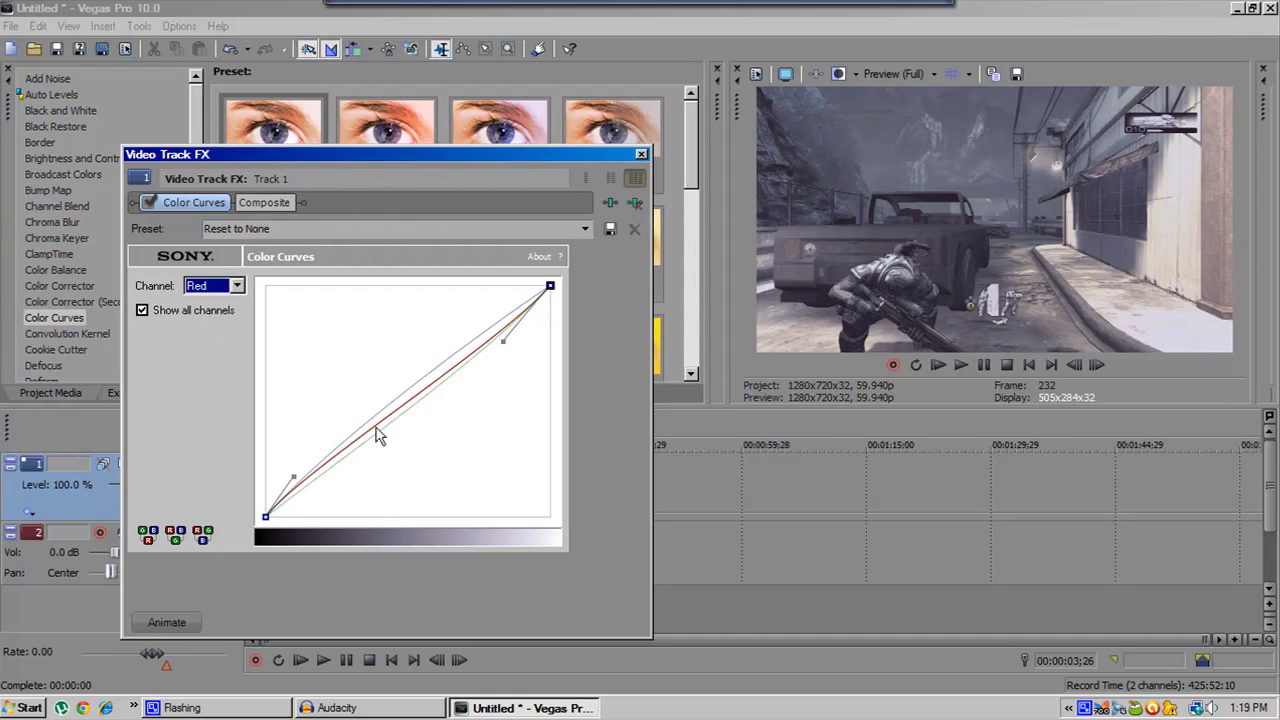
mouse_move(501, 346)
mouse_down()
mouse_move(486, 343)
mouse_move(501, 357)
mouse_up()
drag(292, 474, 316, 463)
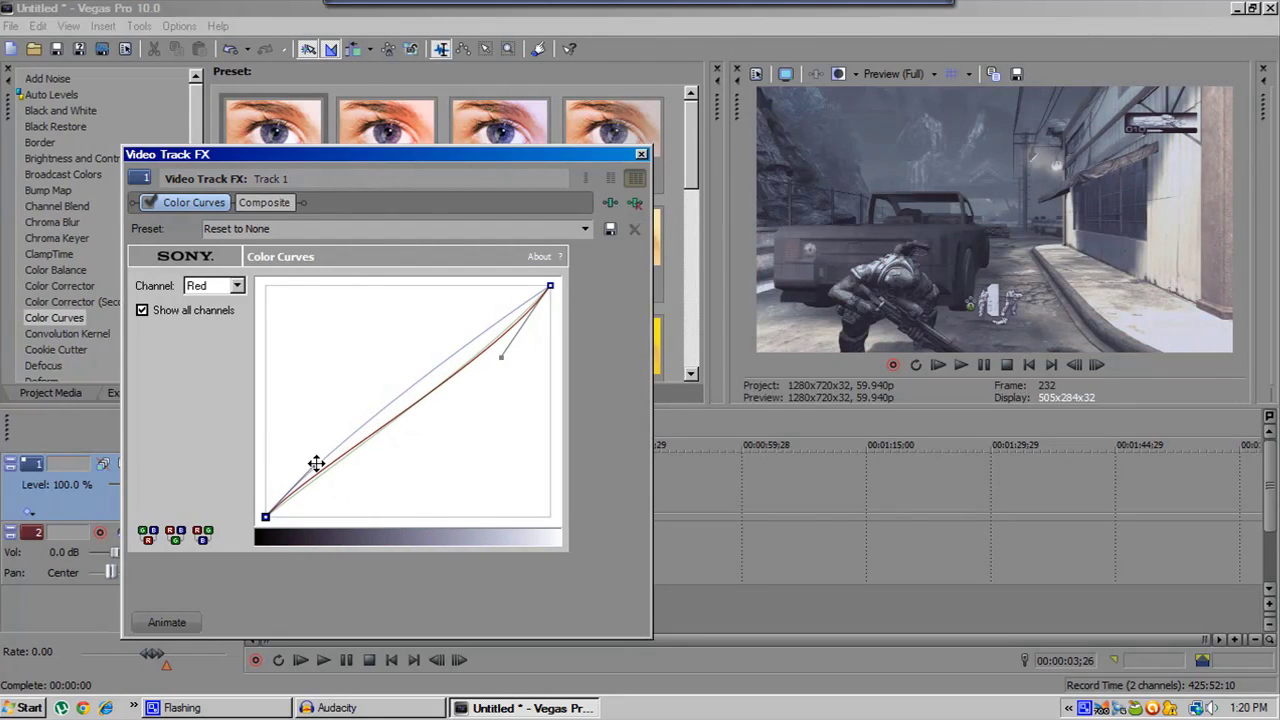
Add the default Levels preset to video track 1 after Color Curves.
click(151, 201)
click(641, 155)
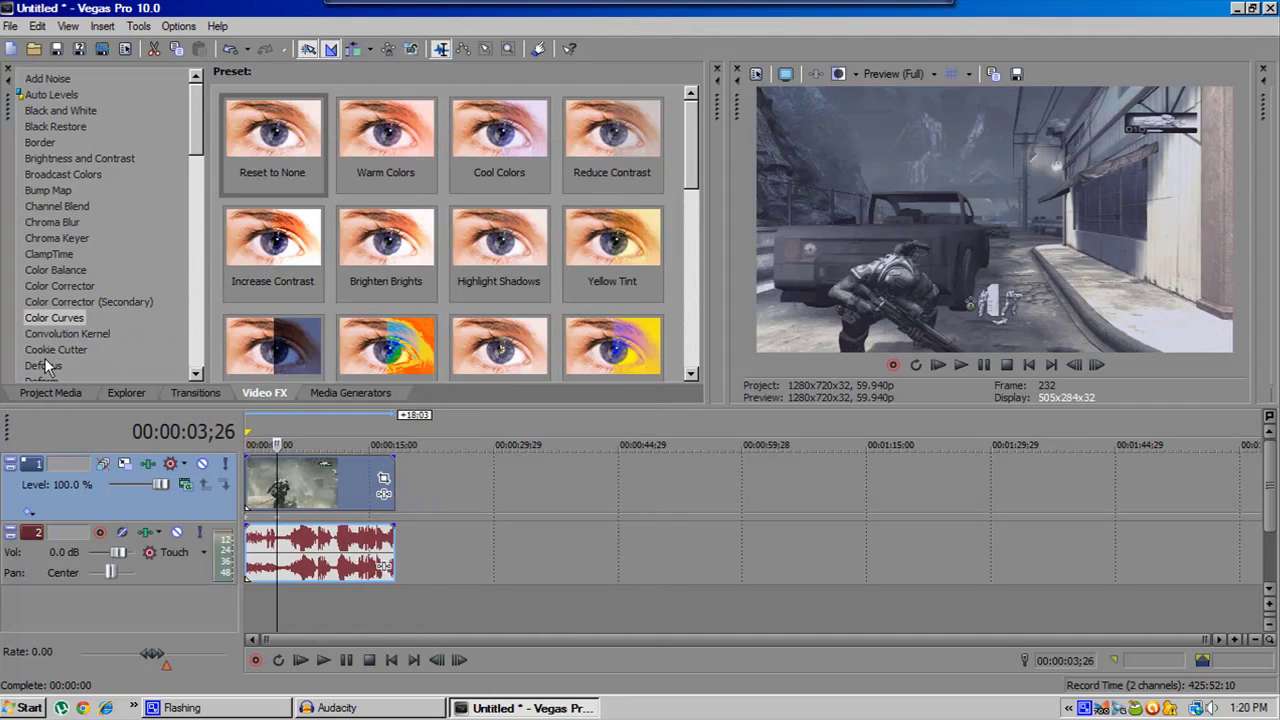
scroll(49, 347, down, 2)
scroll(38, 322, down, 2)
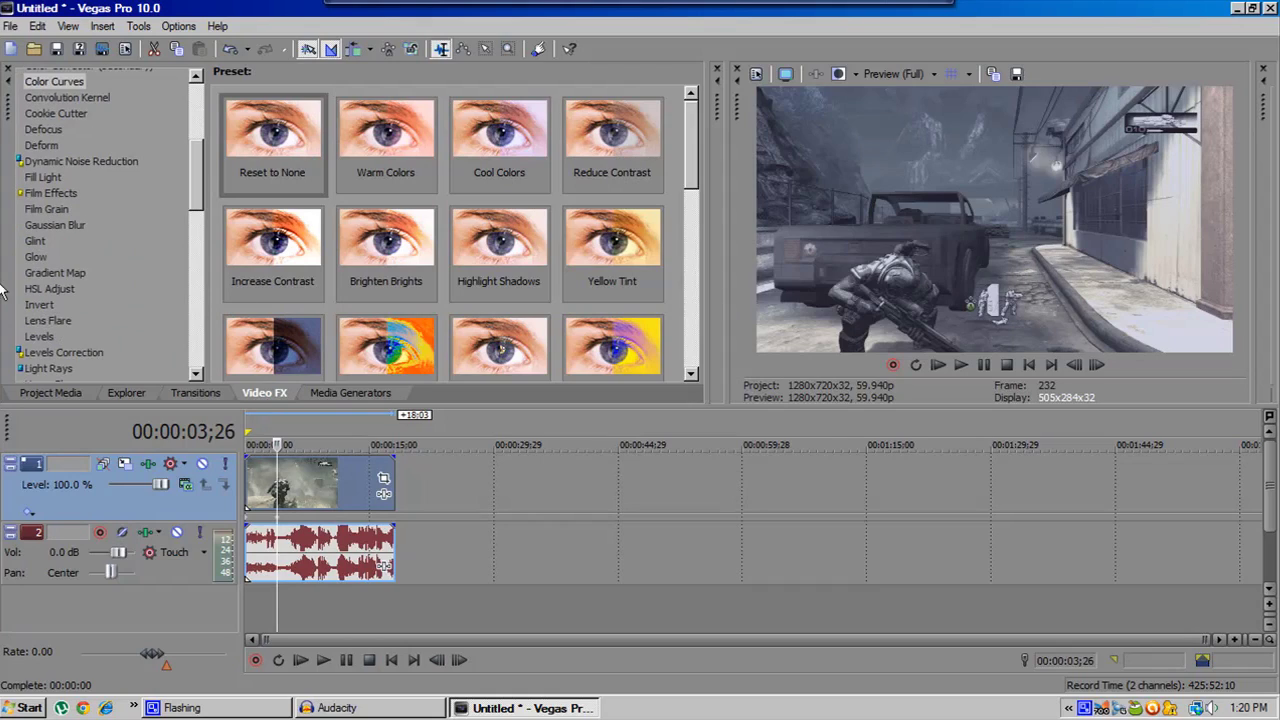
scroll(63, 295, down, 1)
click(45, 278)
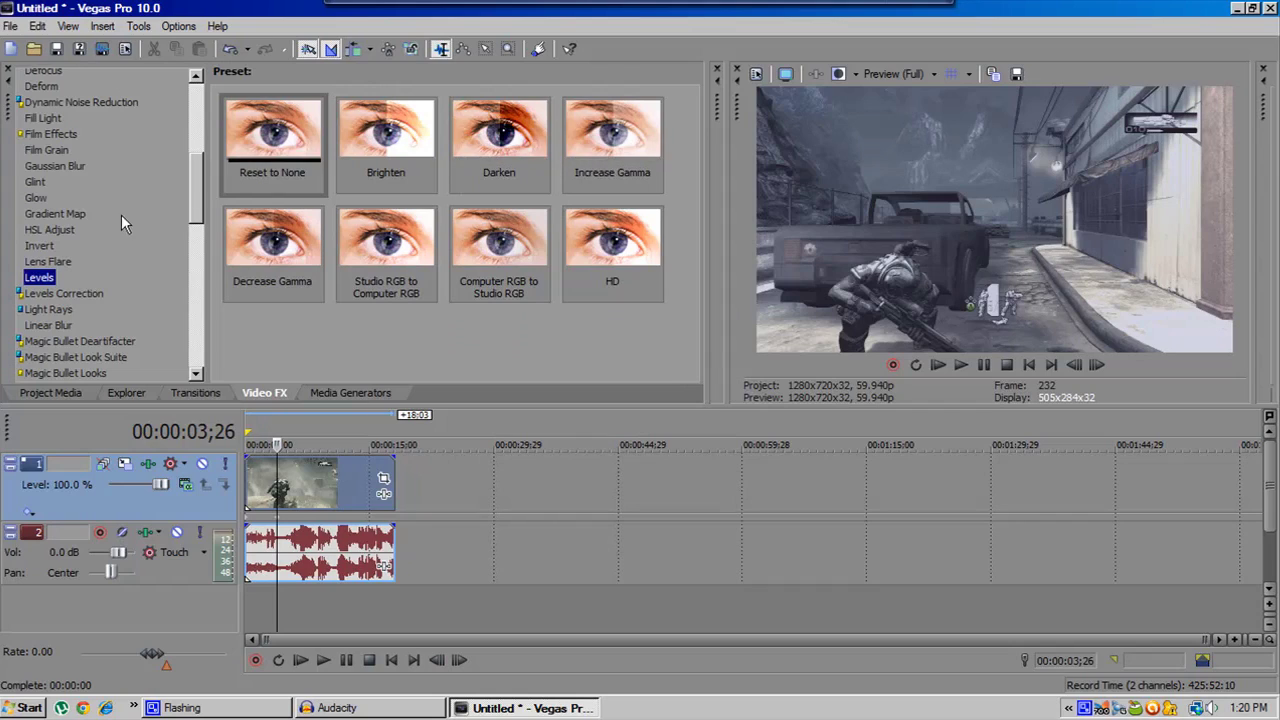
drag(275, 150, 244, 228)
drag(136, 494, 138, 494)
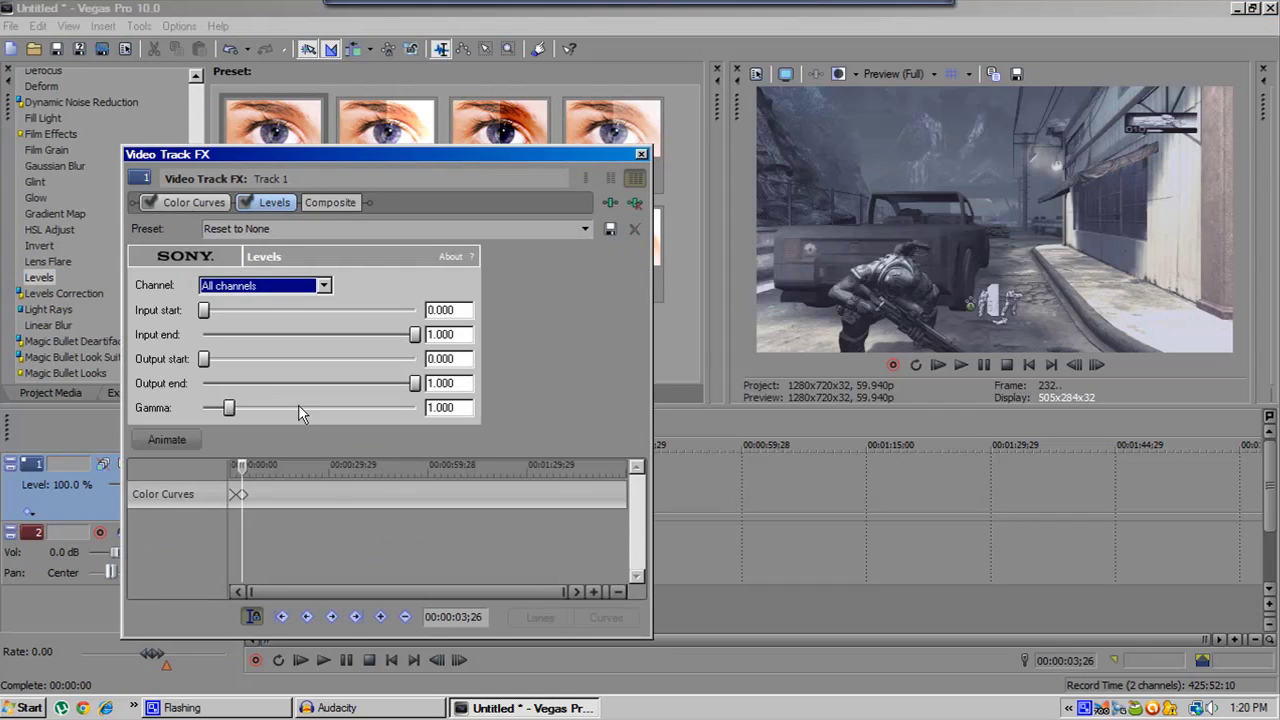
Set Levels gamma to 0.750, compare by toggling Levels and Color Curves, then close.
drag(228, 410, 217, 420)
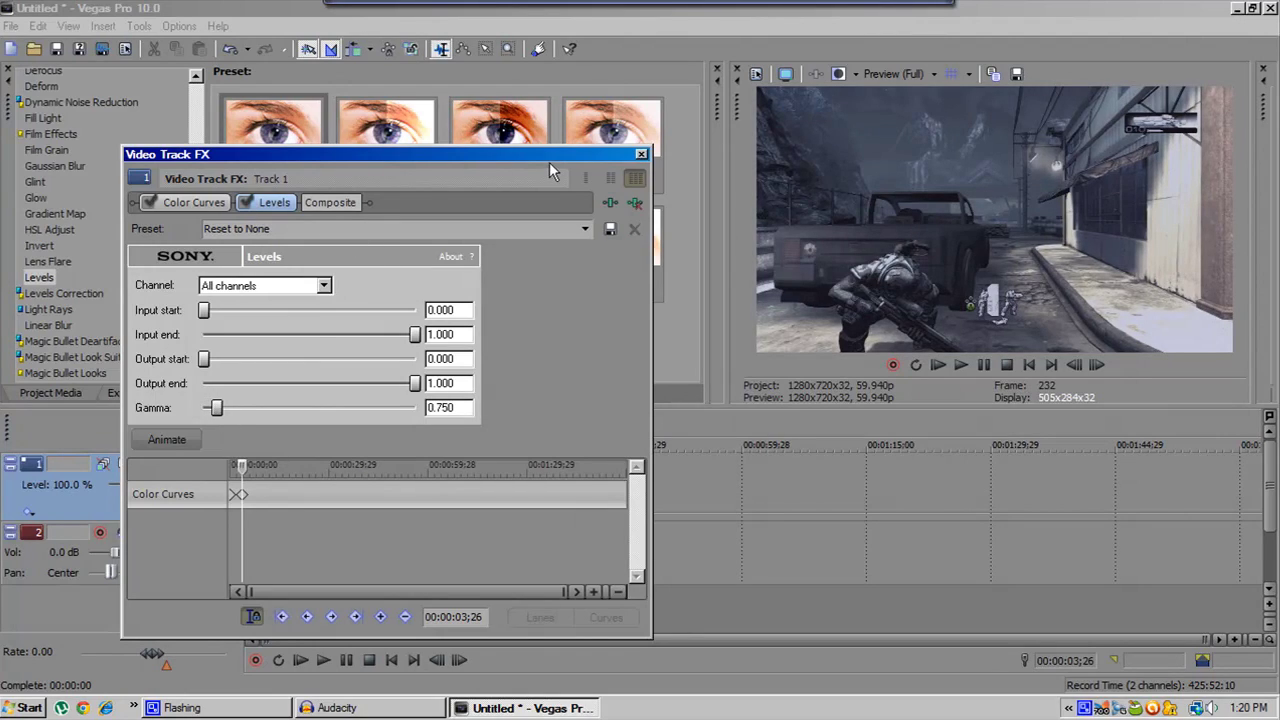
click(246, 202)
click(147, 202)
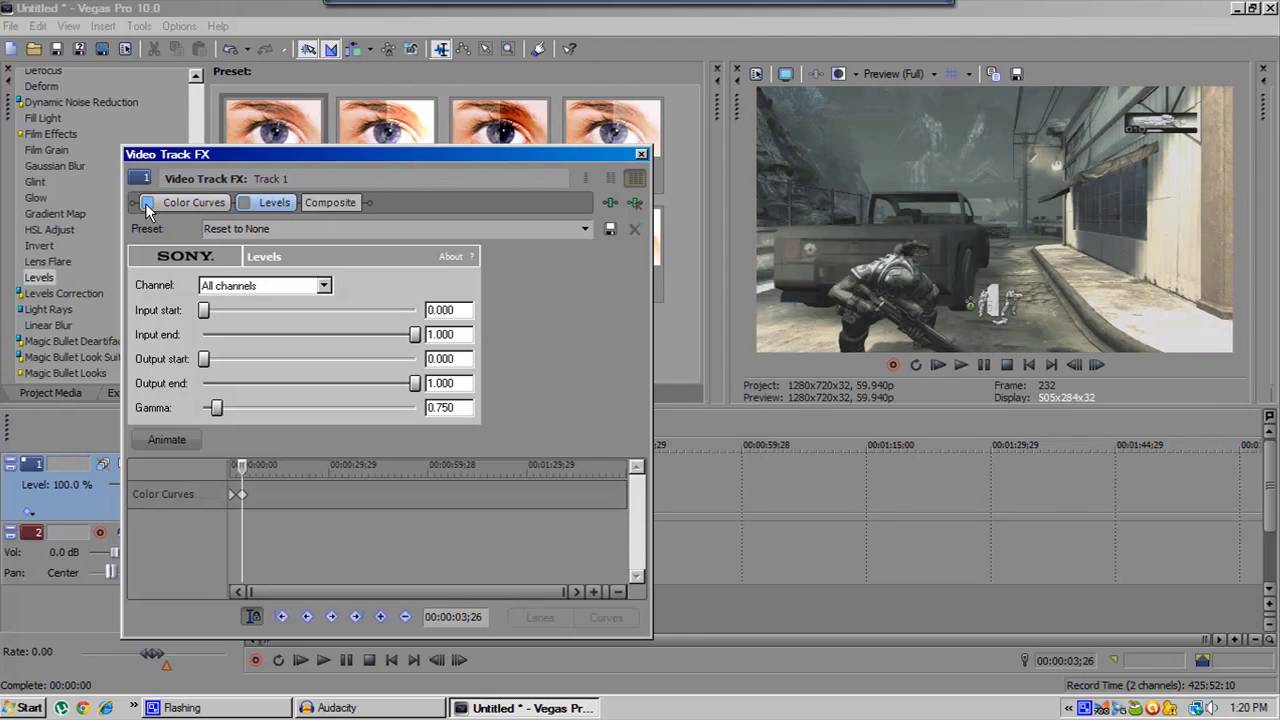
click(147, 202)
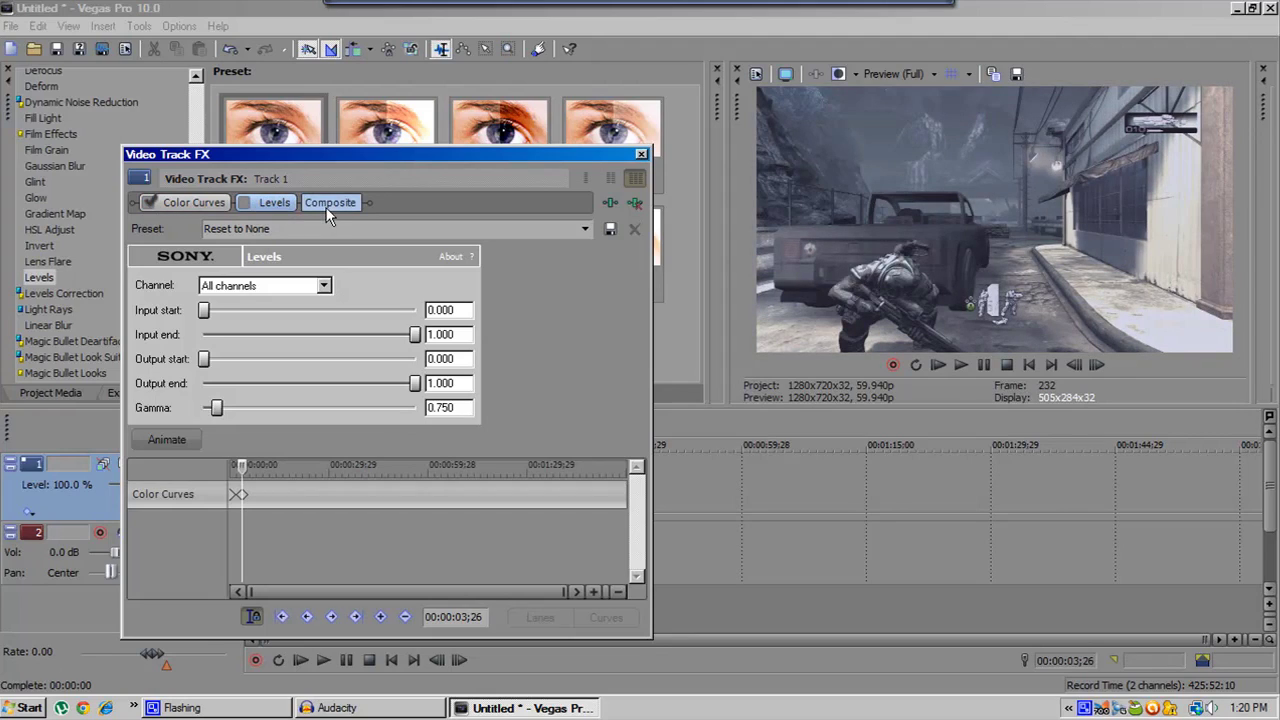
click(245, 204)
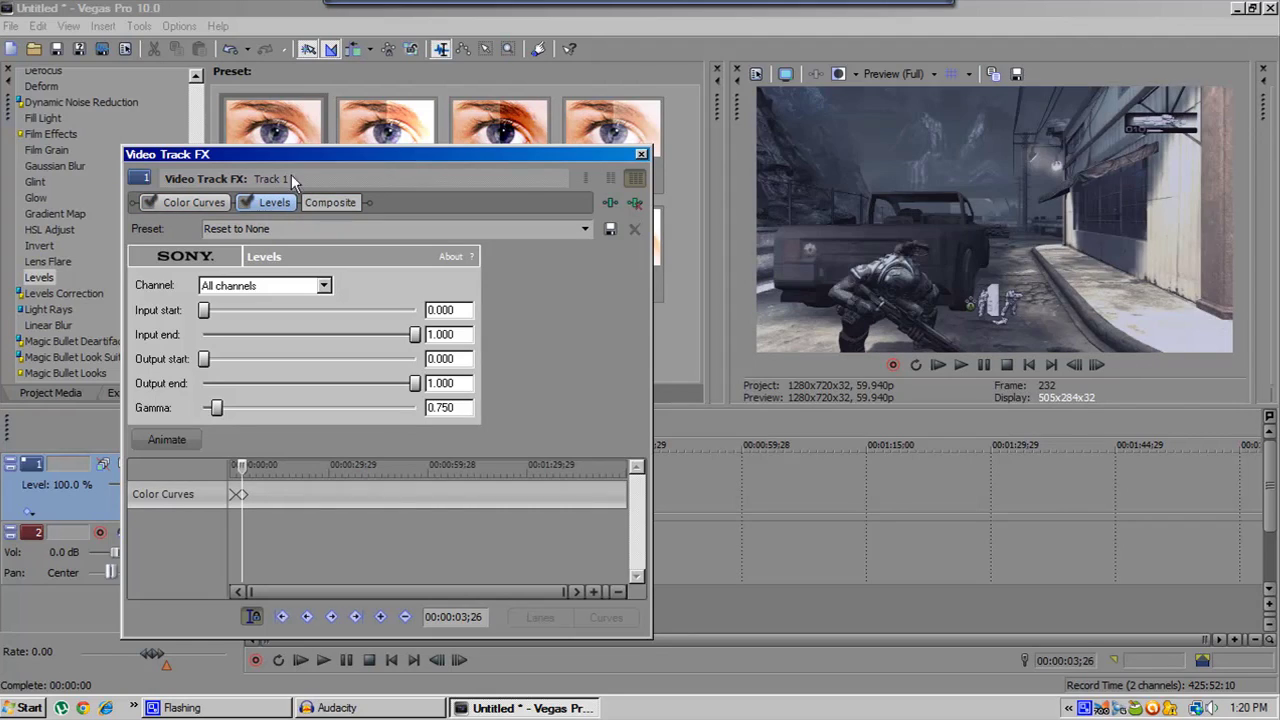
click(641, 156)
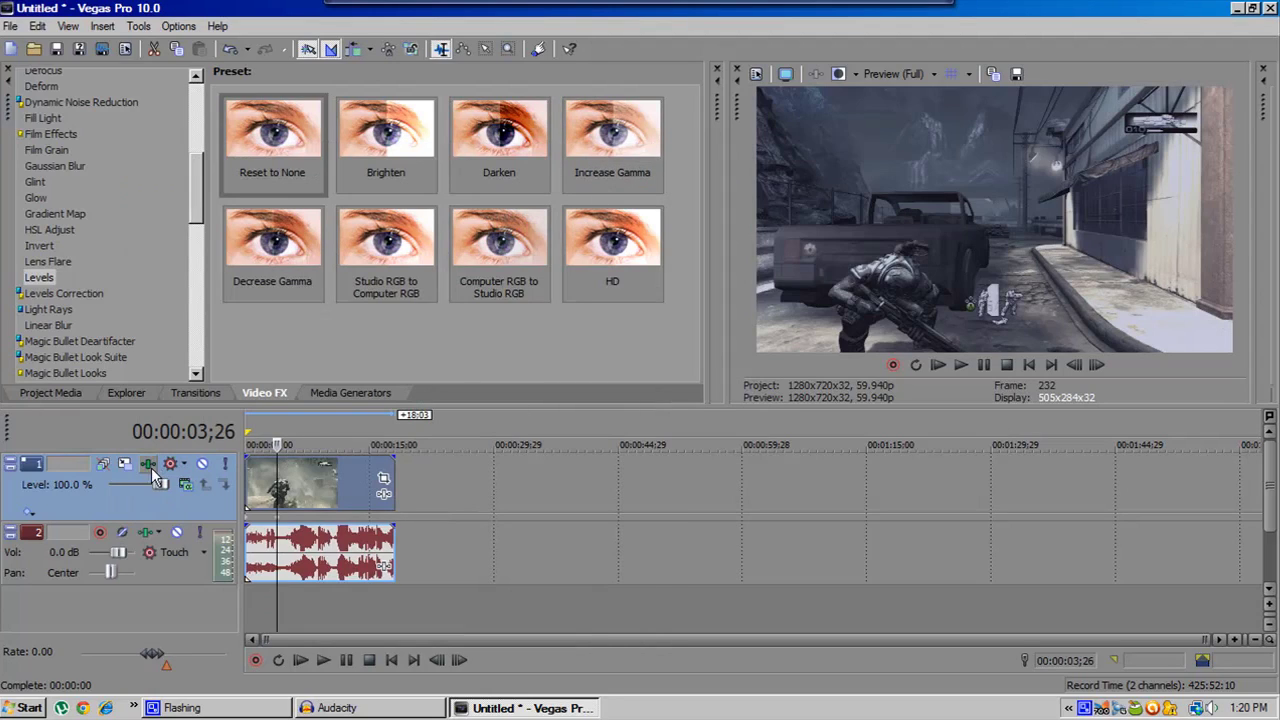
Scrub the graded Tut clip and check frames near 13, 11 and 9 seconds.
drag(278, 495, 322, 495)
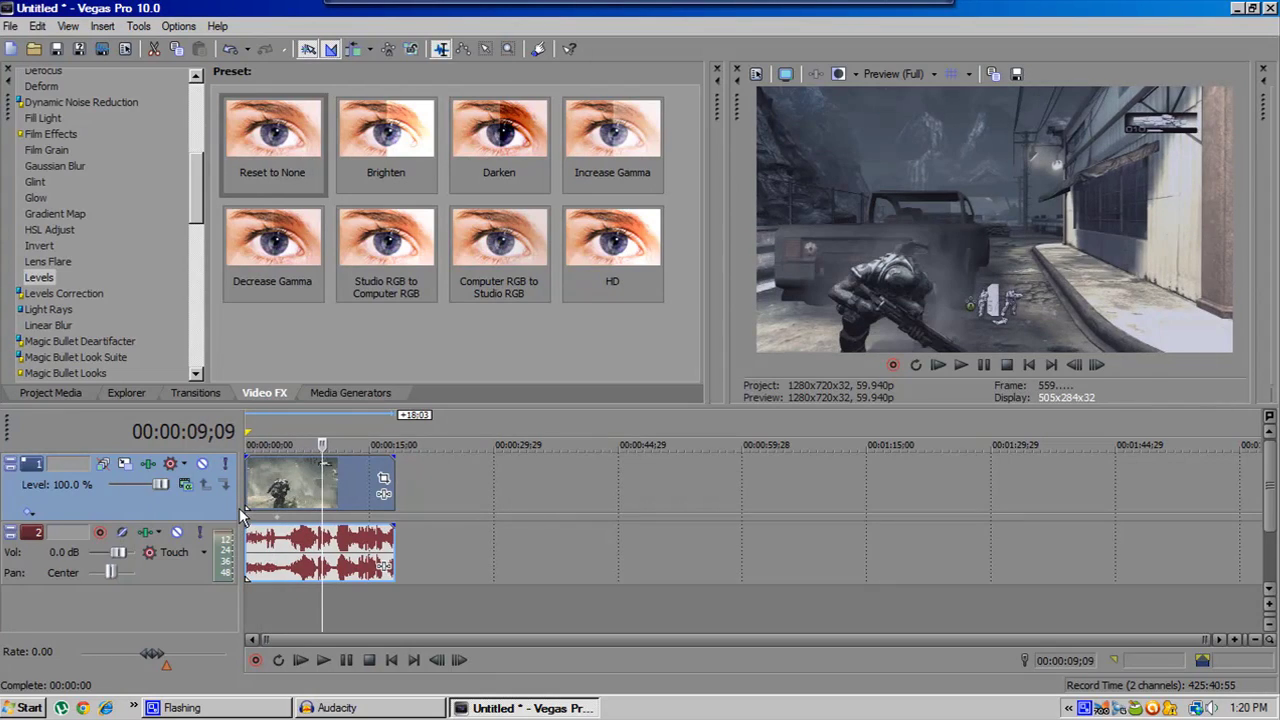
click(359, 423)
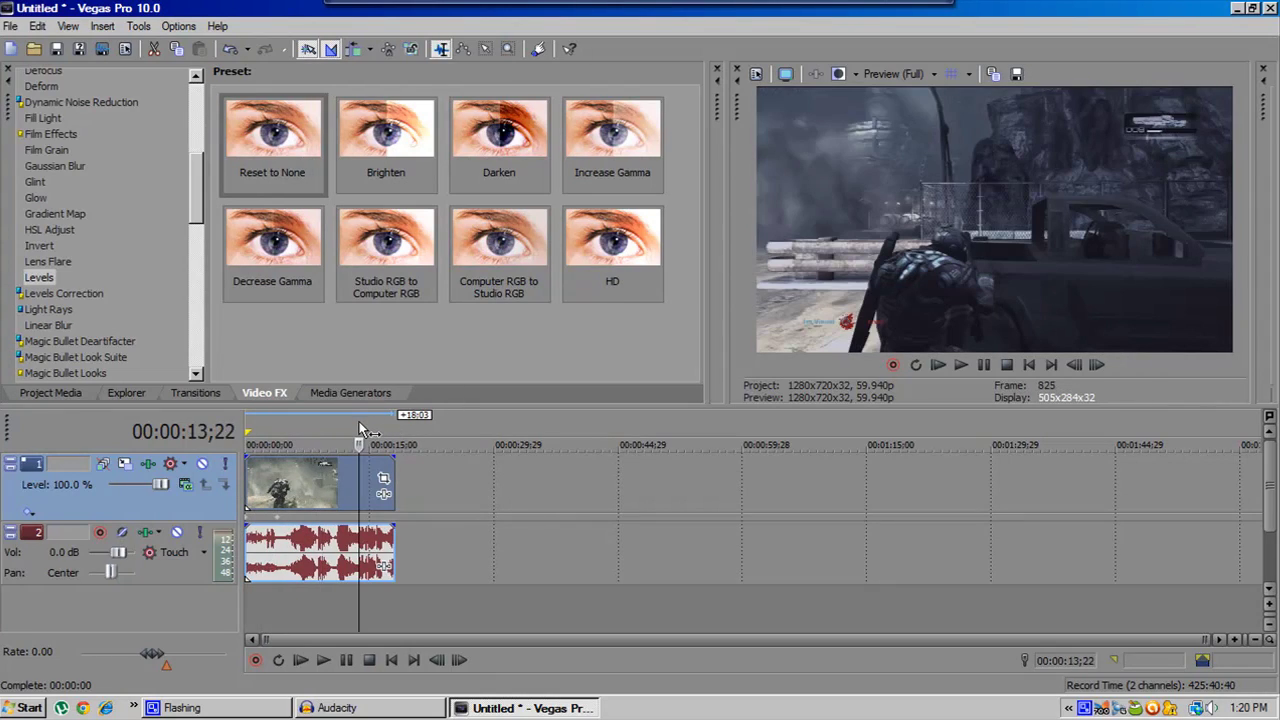
click(340, 422)
click(326, 424)
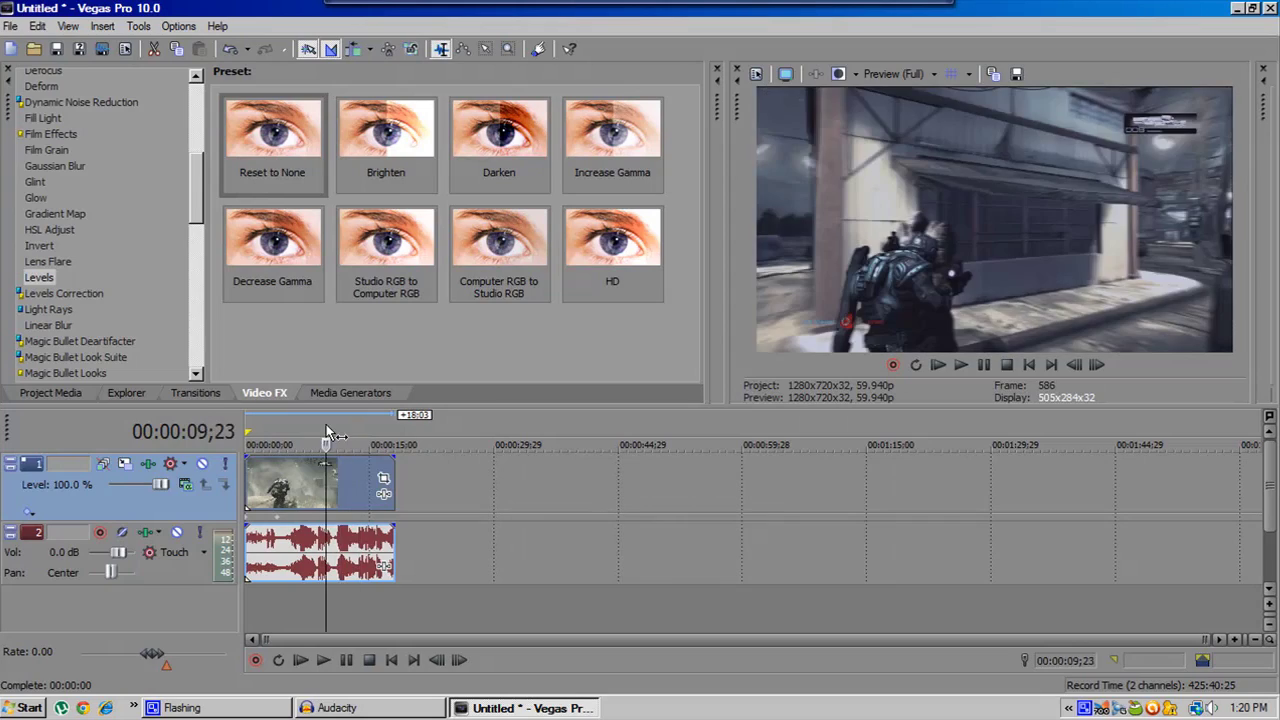